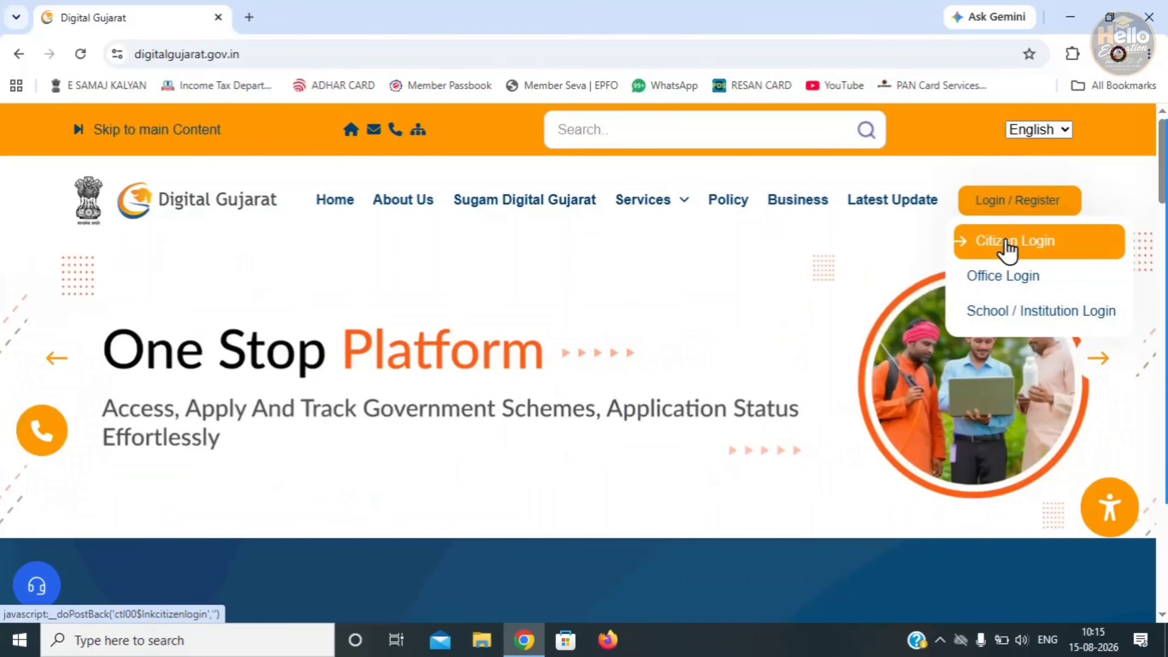
- Log in as a citizen with the mobile number, password and captcha, then confirm the OTP
click(1006, 243)
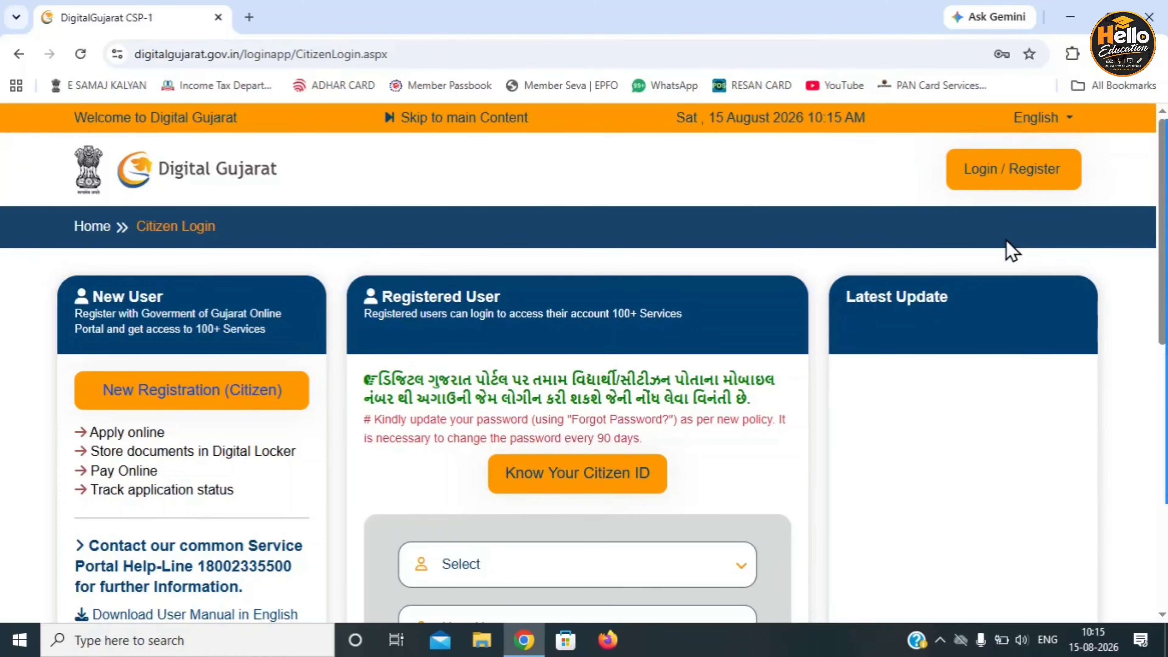
scroll(828, 273, down, 1)
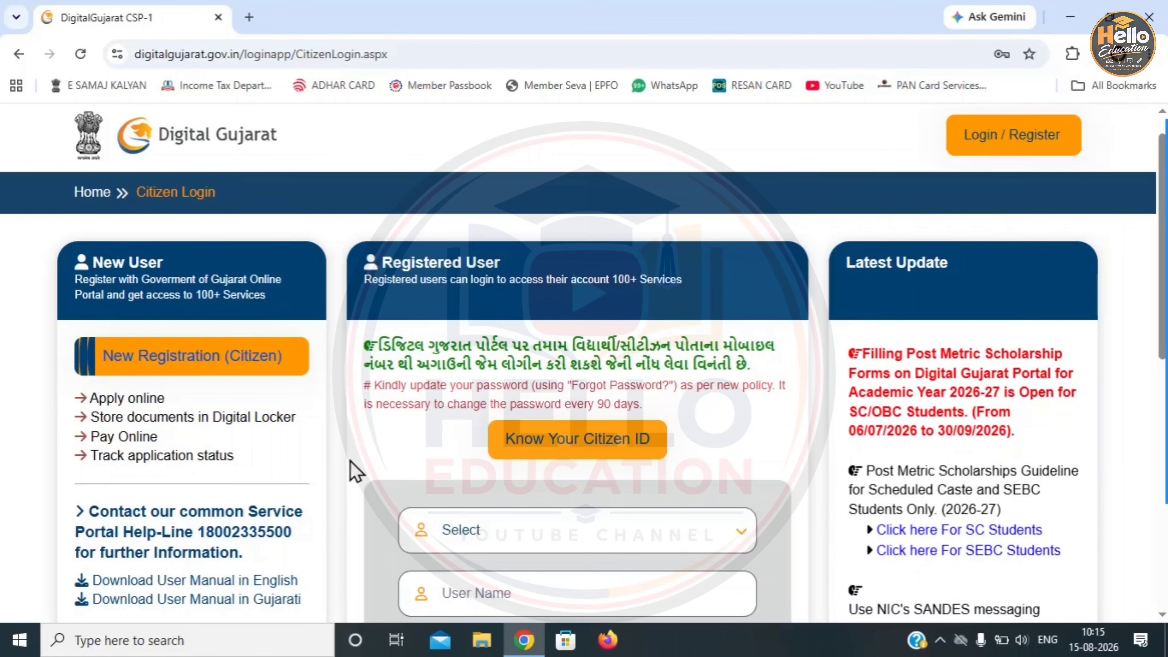
scroll(353, 470, down, 4)
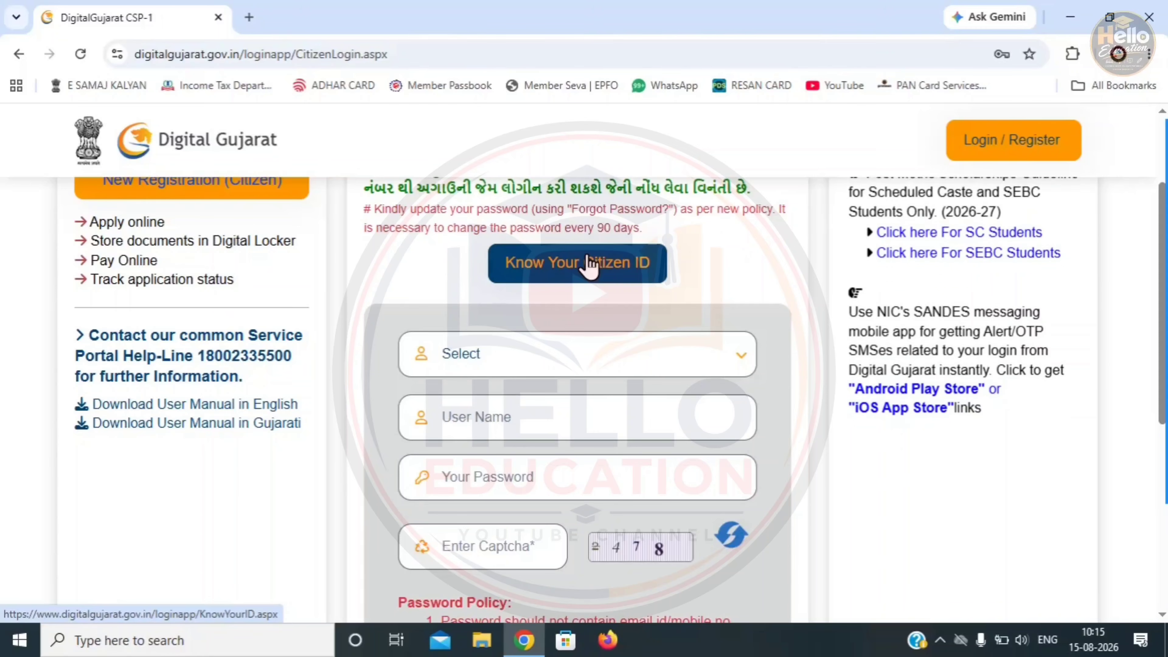
click(464, 357)
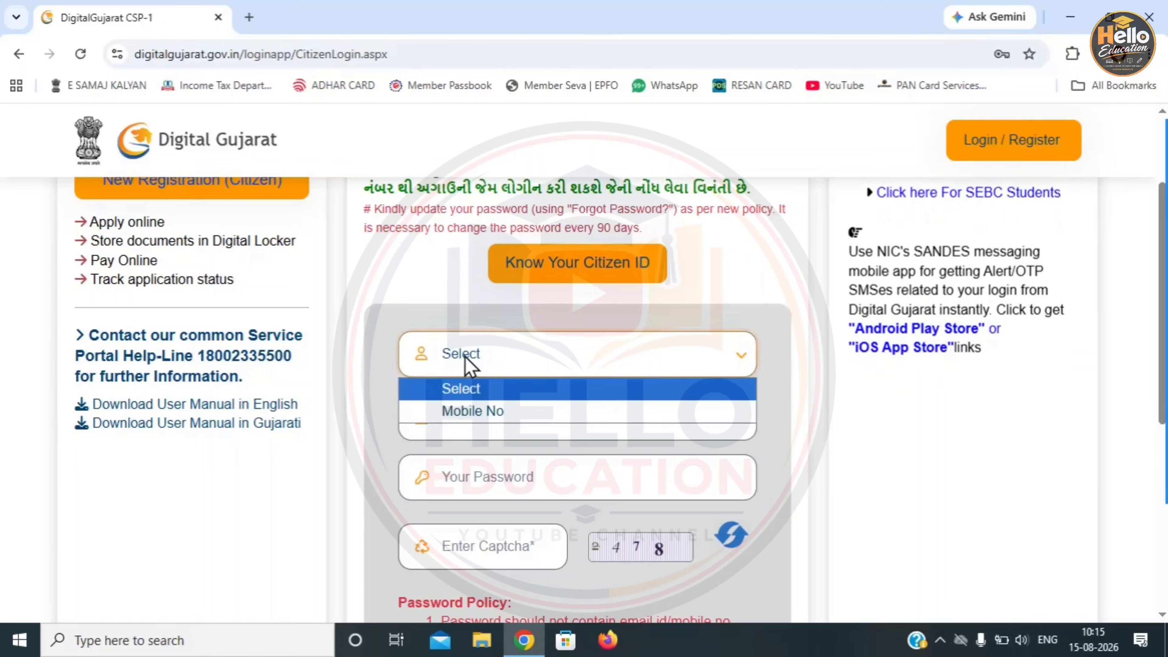
click(464, 411)
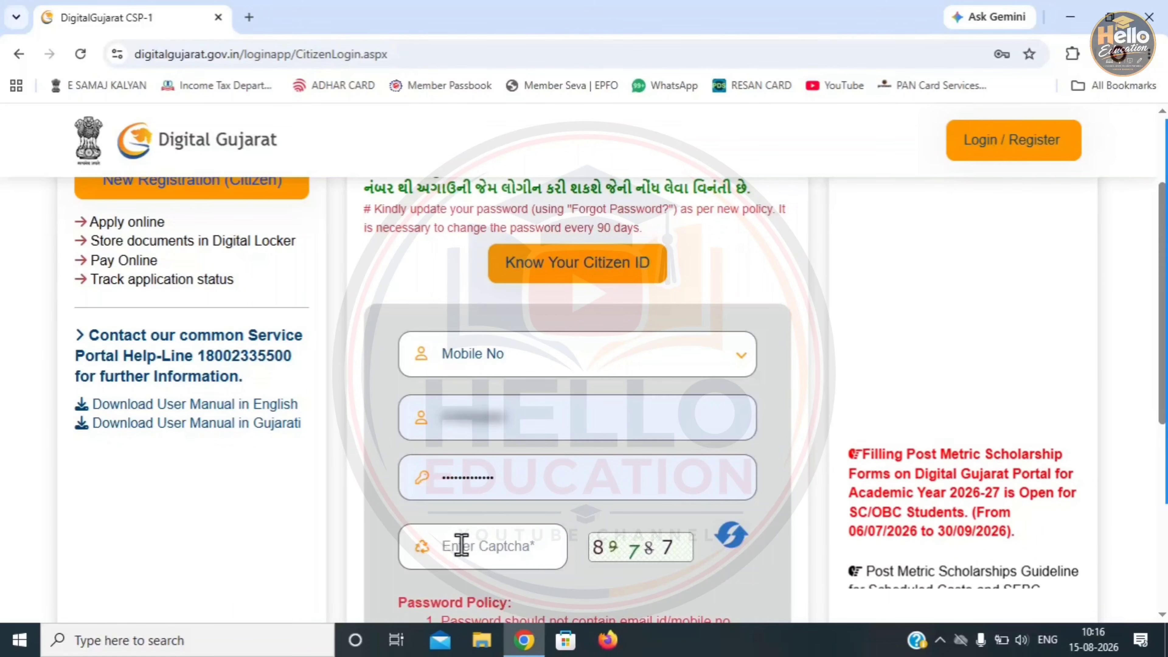
scroll(800, 552, down, 6)
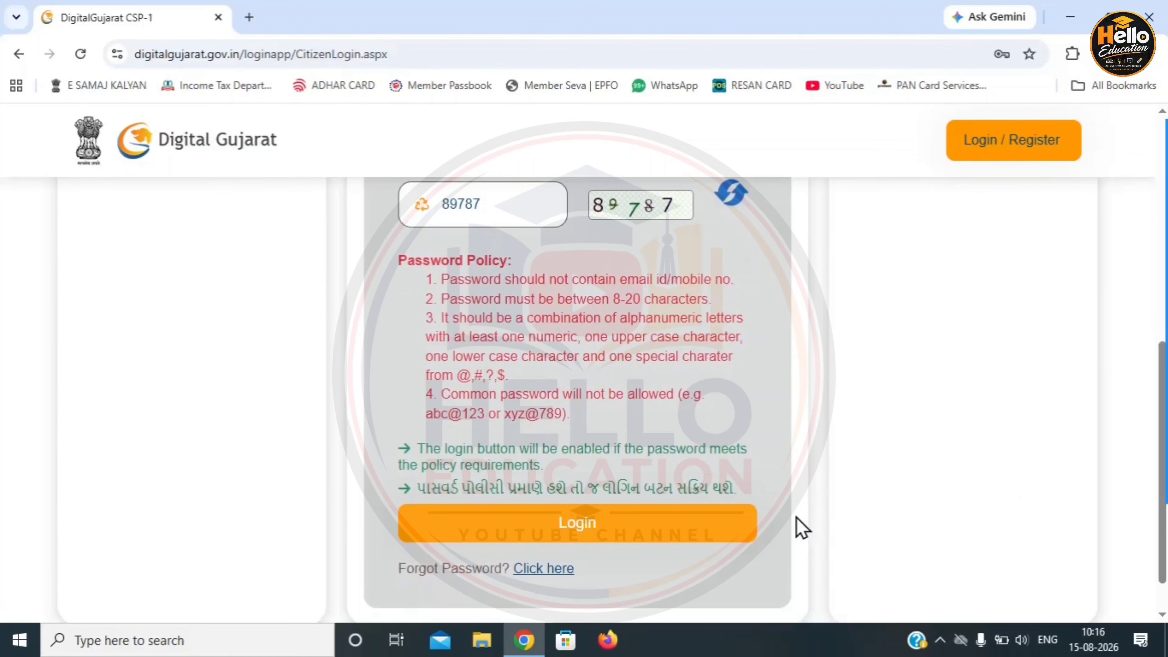
click(650, 523)
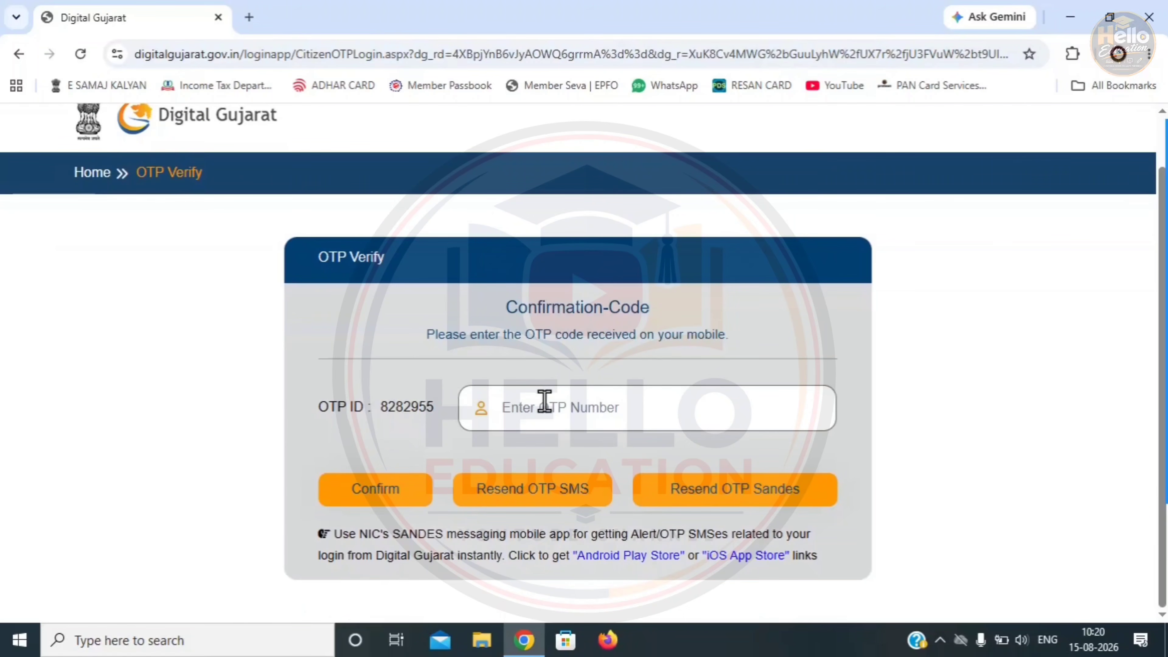
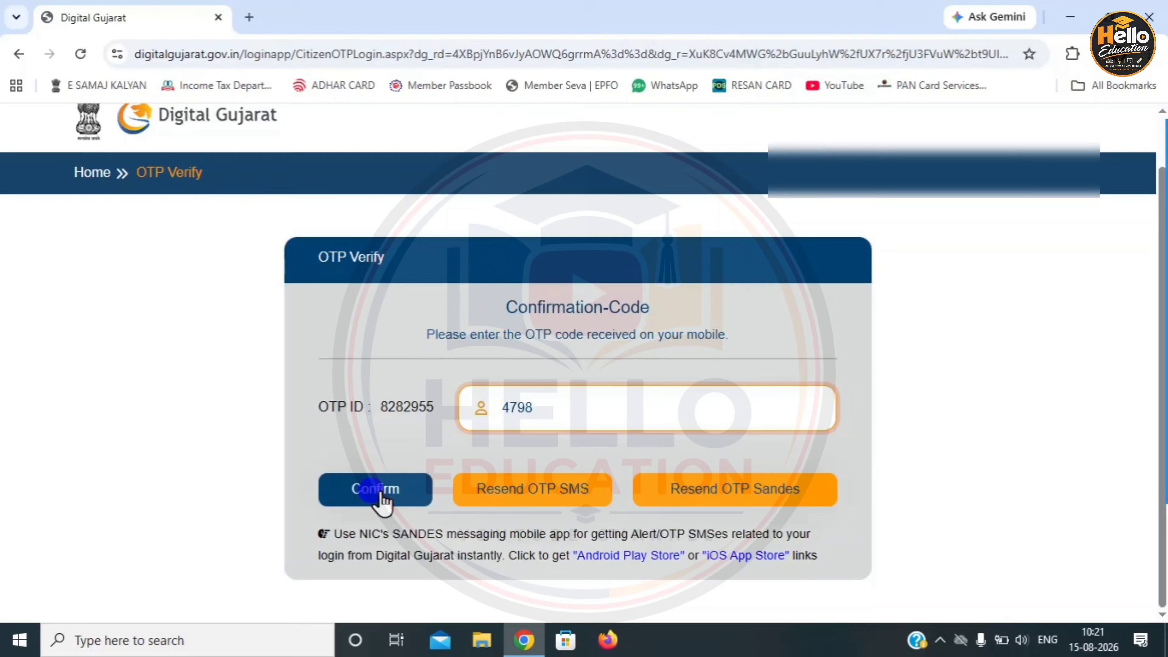
click(378, 491)
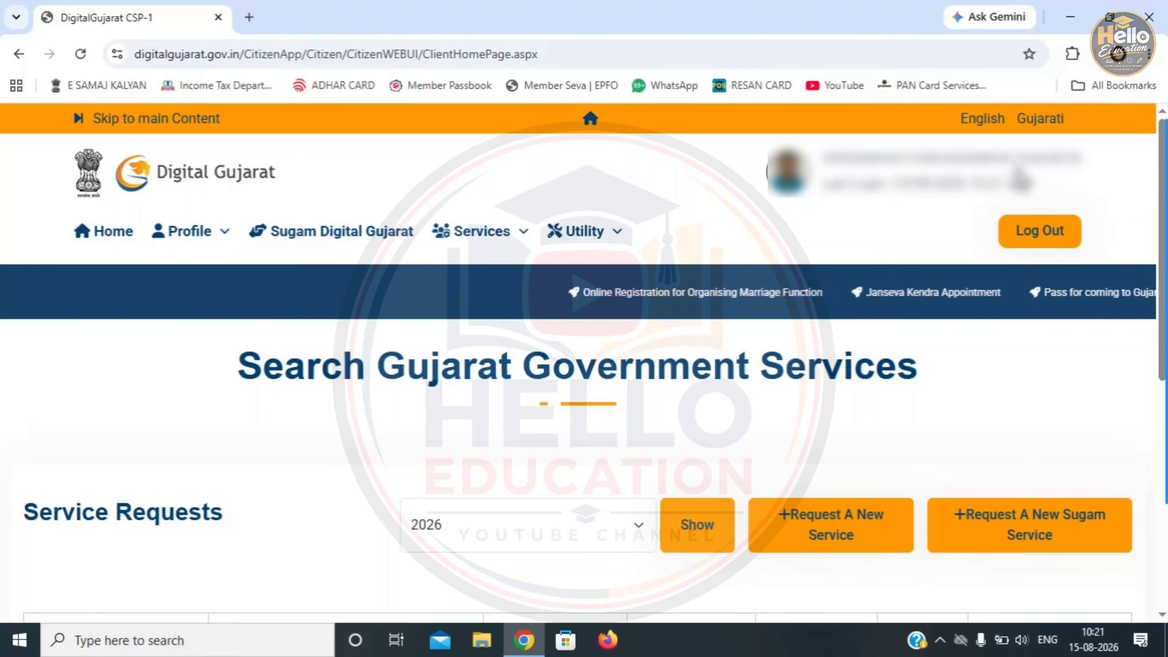
- From Profile > Personal Details, tick and accept the Aadhaar demographic authentication consent
mouse_move(220, 222)
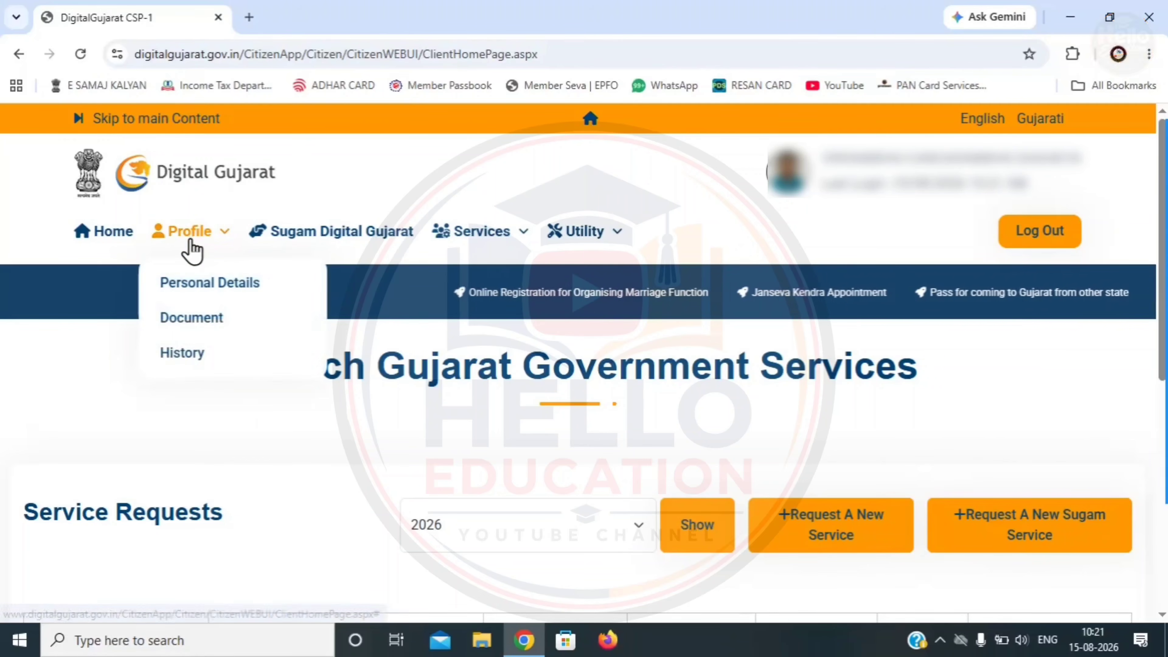
click(193, 290)
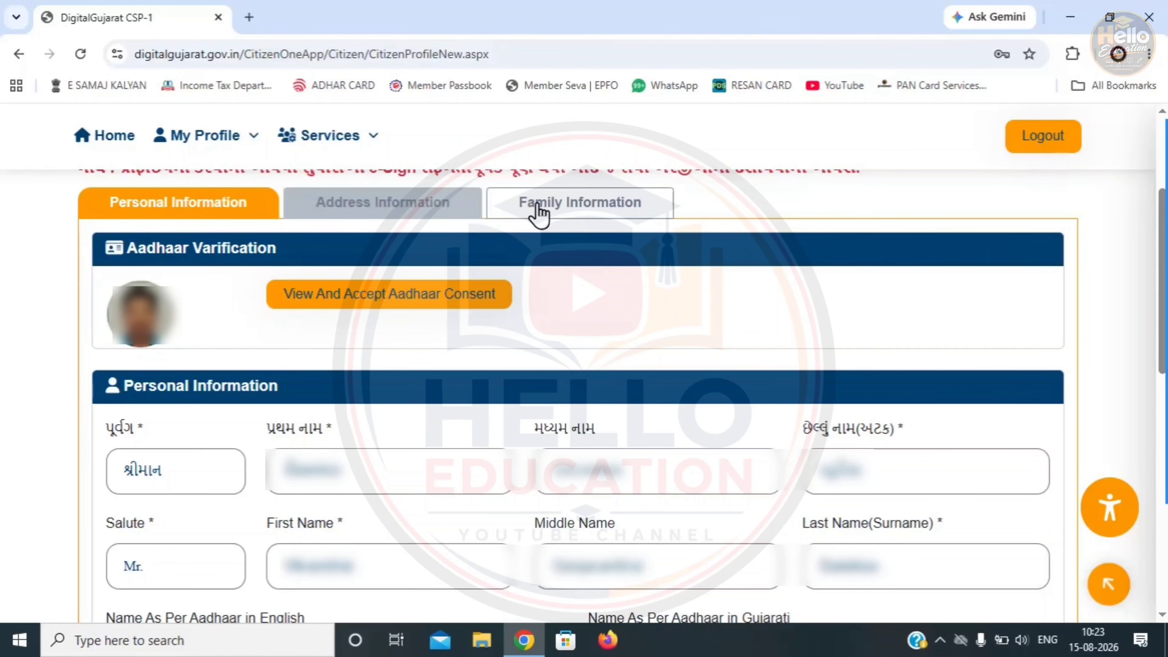
click(328, 301)
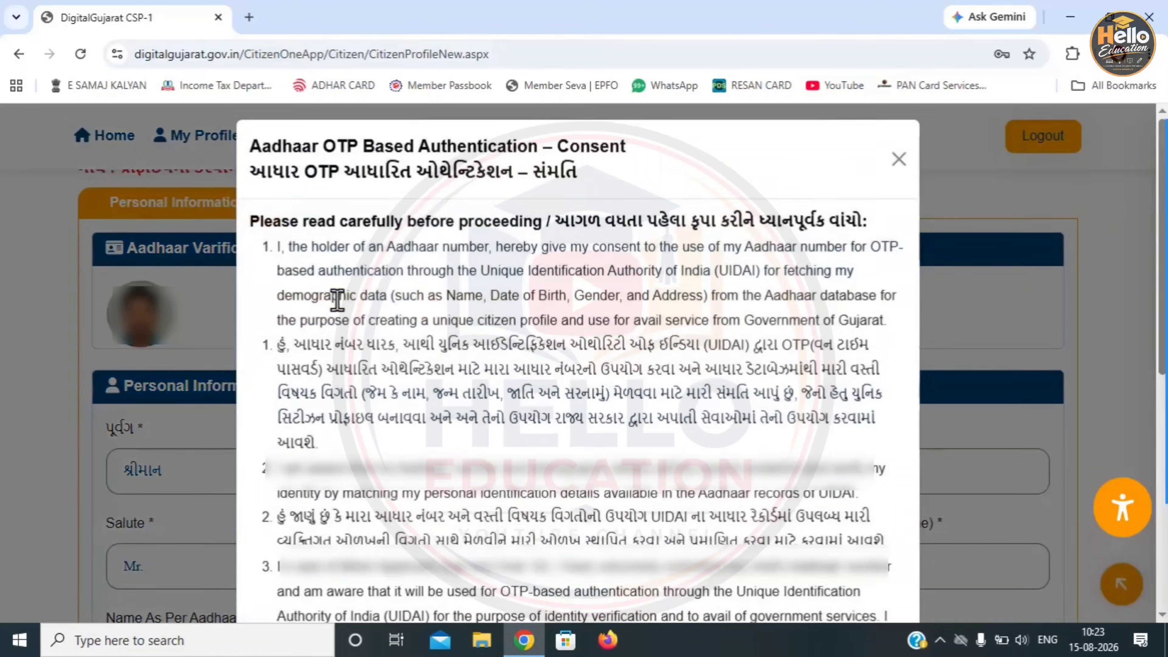
scroll(333, 302, down, 10)
click(275, 510)
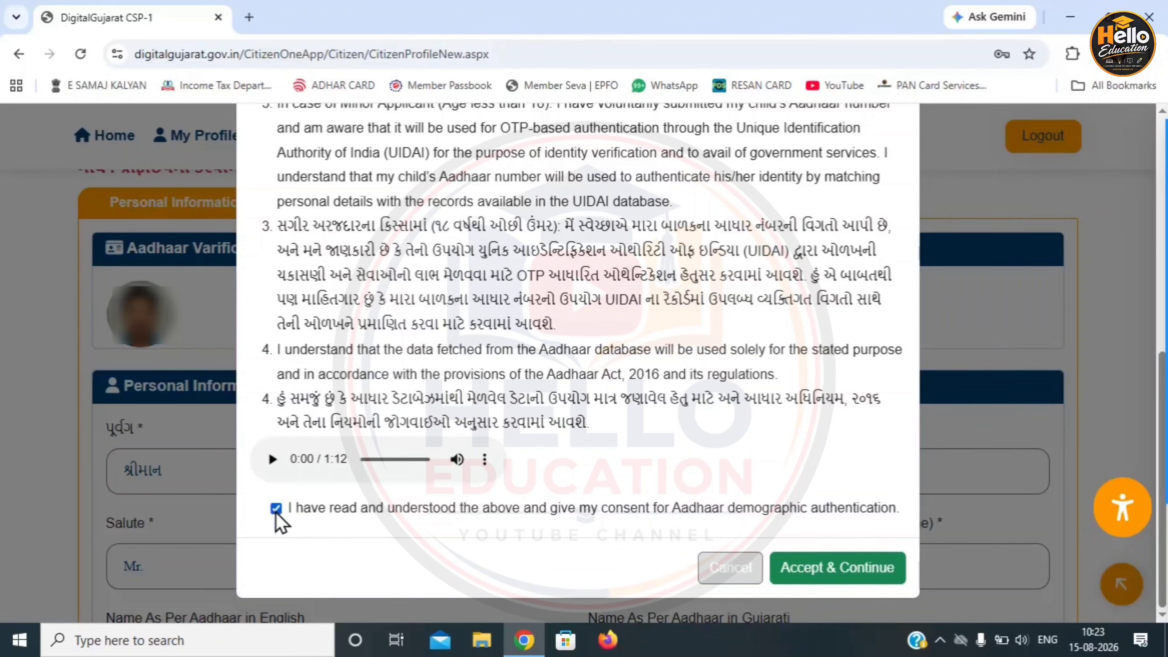
click(847, 581)
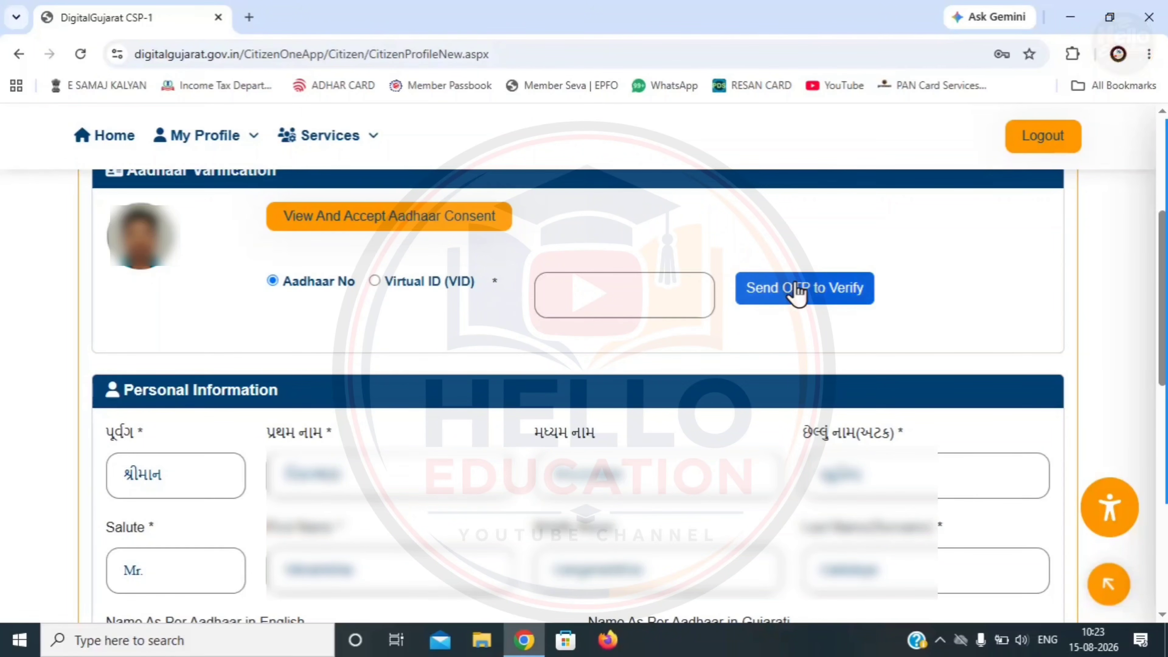
- Send the Aadhaar verification OTP, then pick the applicant's name from the First Name dropdown
click(808, 293)
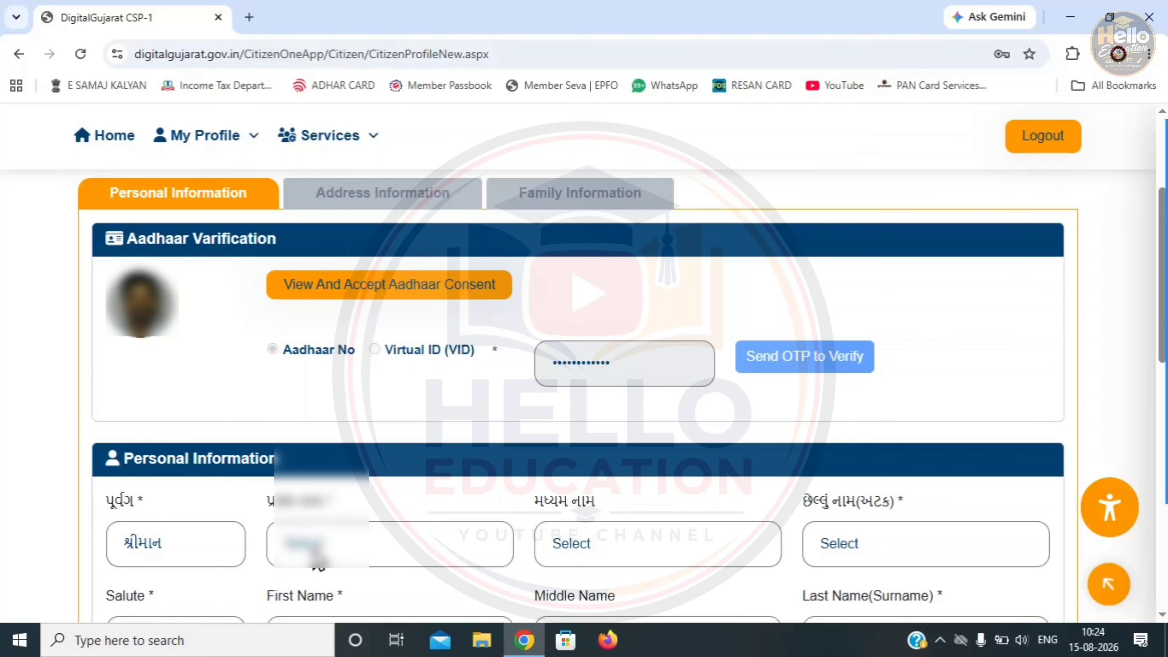
click(304, 550)
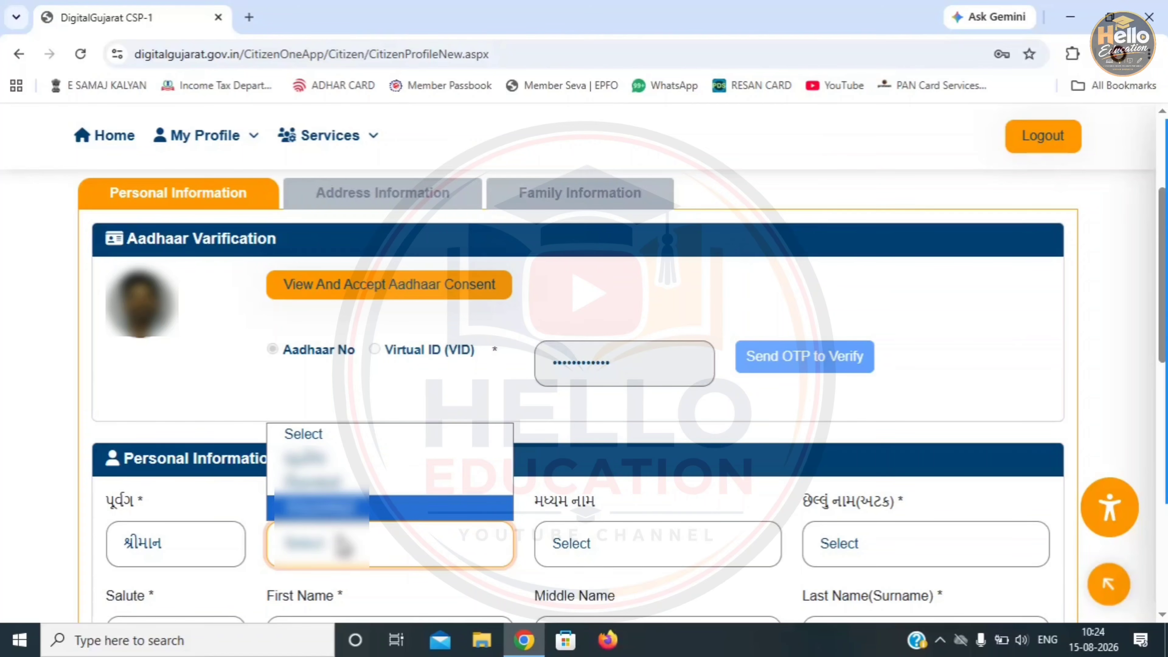
click(345, 547)
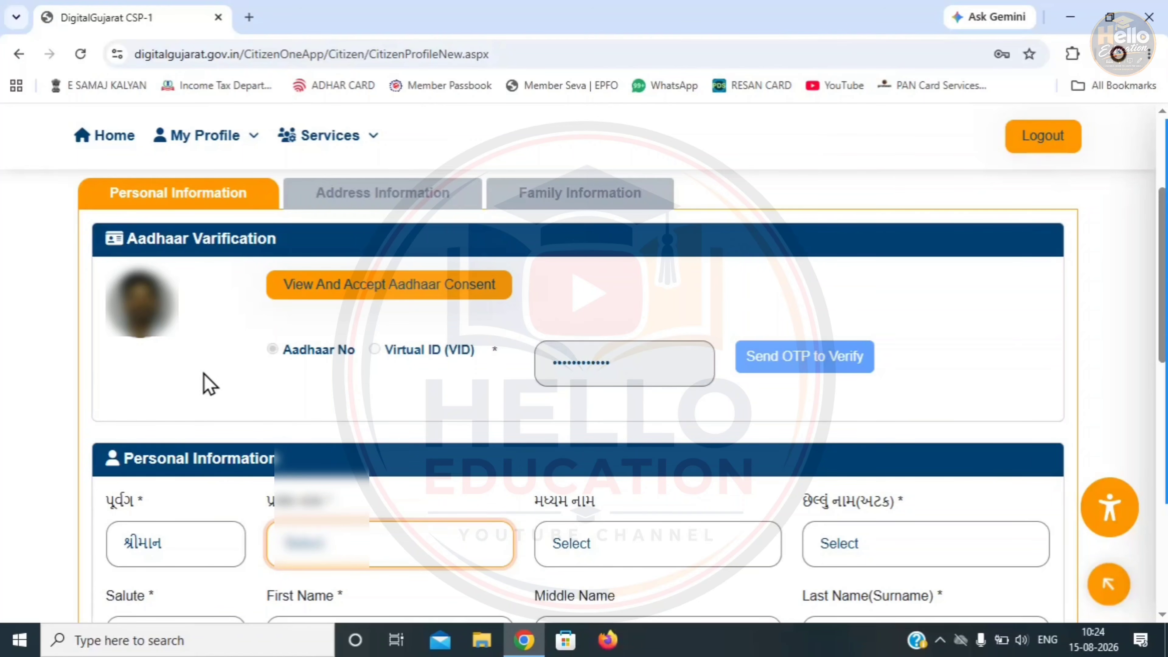
scroll(331, 548, down, 5)
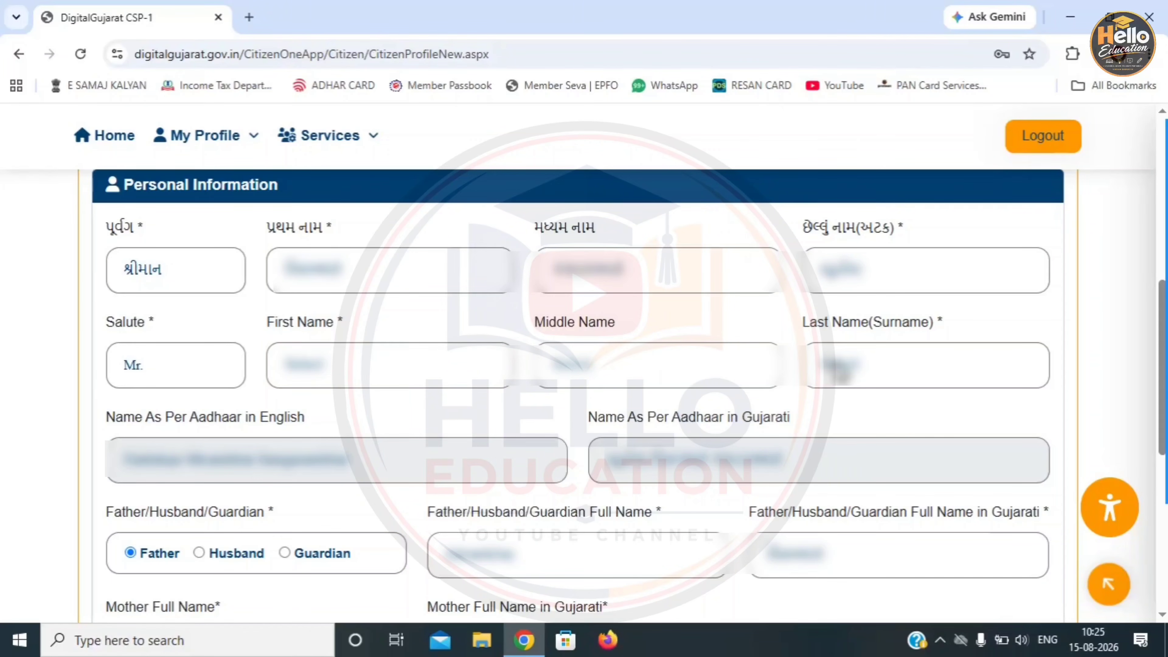
- Fill in the first, middle and last names and the father's full name, then save the personal details
click(446, 359)
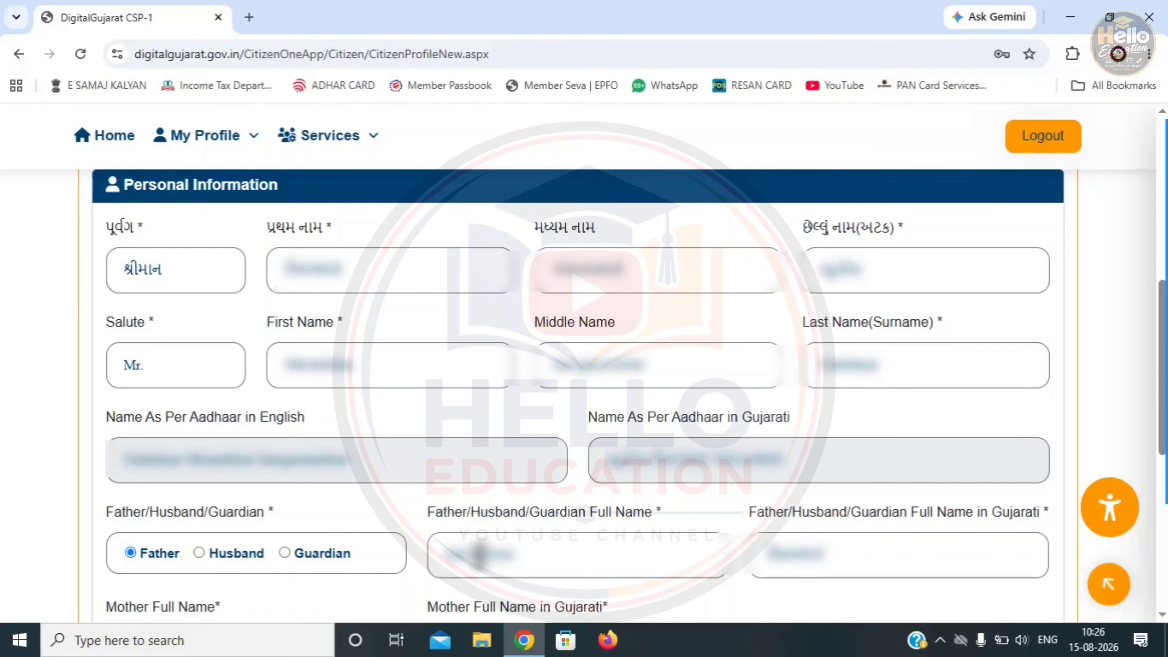
double_click(479, 554)
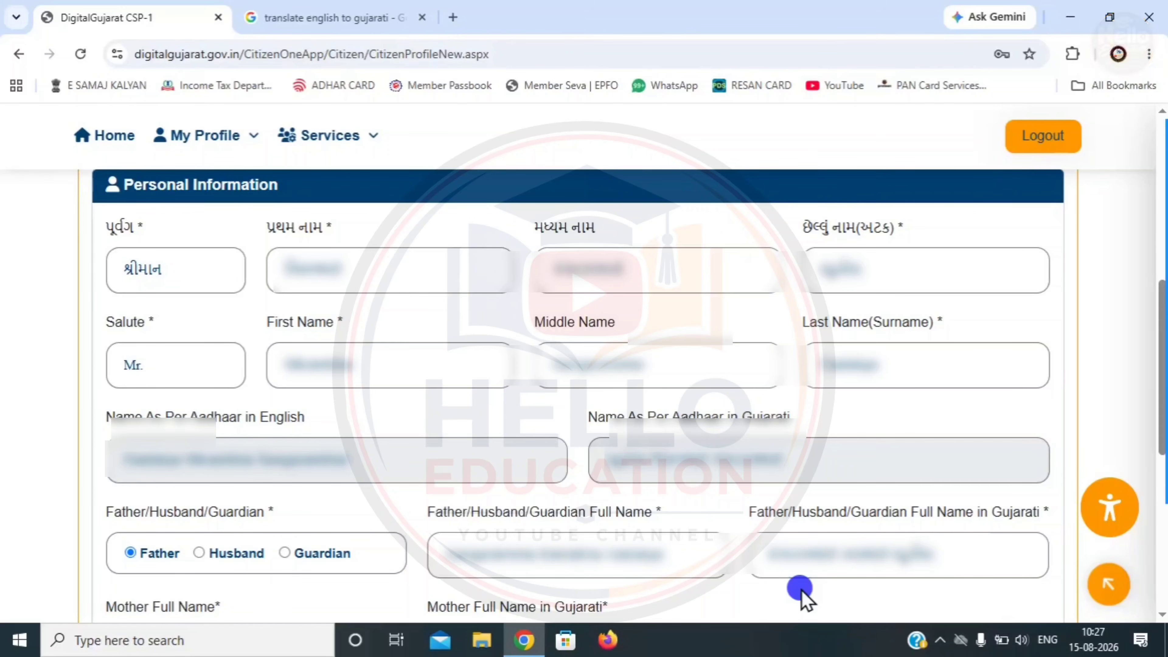
scroll(802, 594, down, 5)
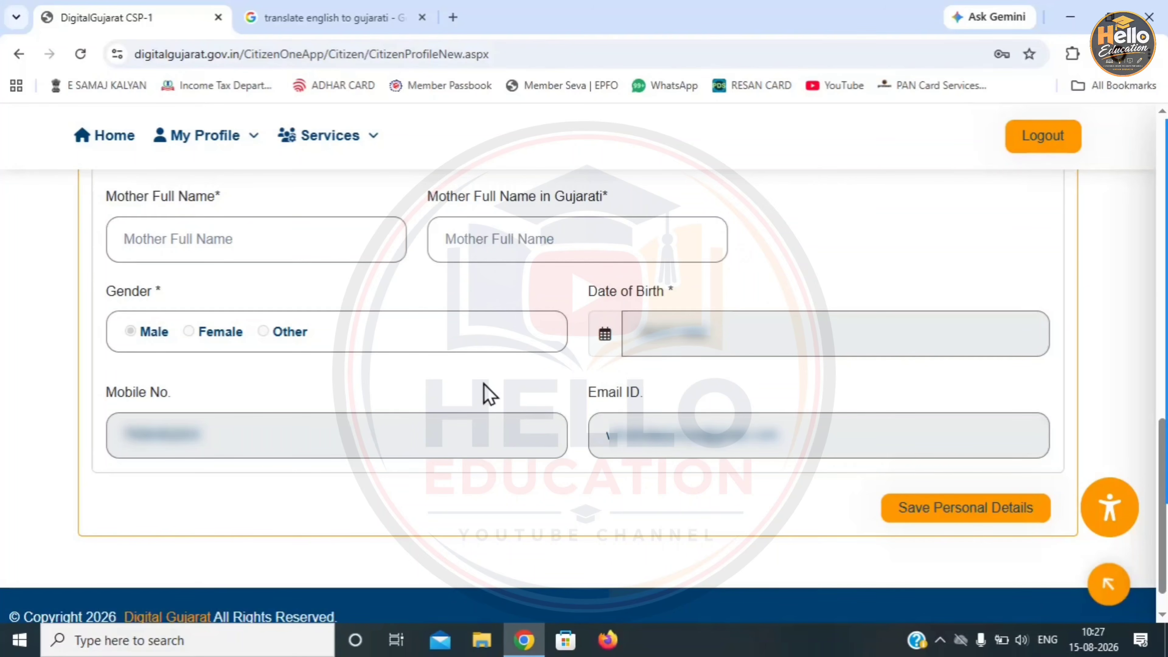
click(910, 514)
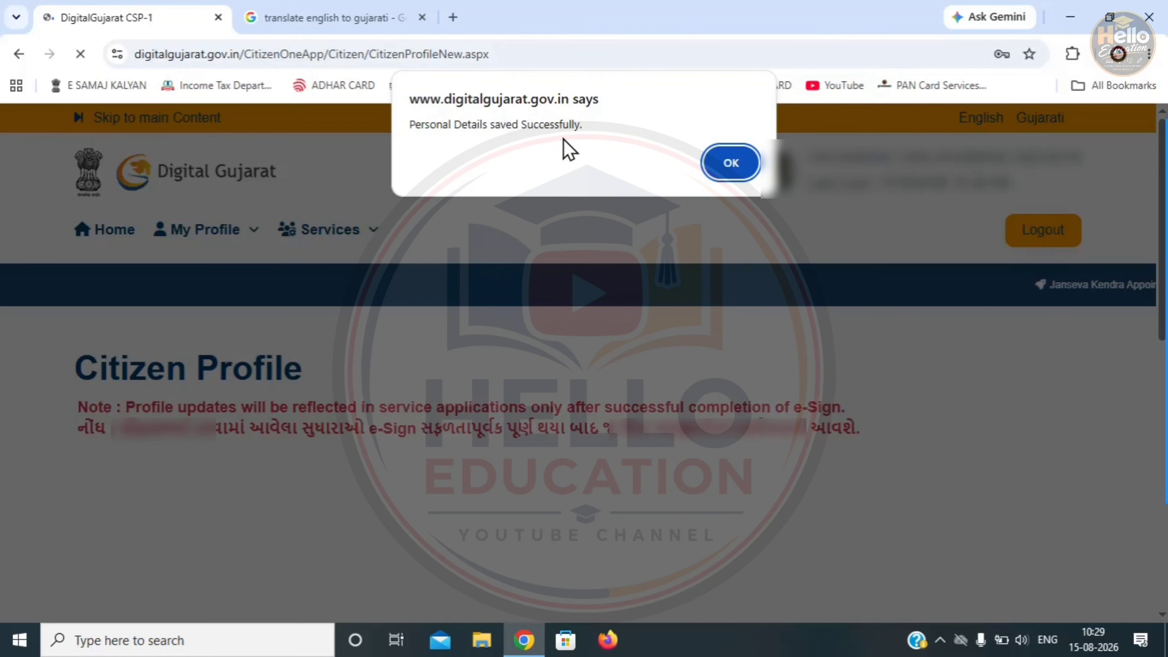
click(728, 164)
- Review the current and permanent address with district Ahmedabad, Rural, and save the address details
scroll(552, 207, down, 5)
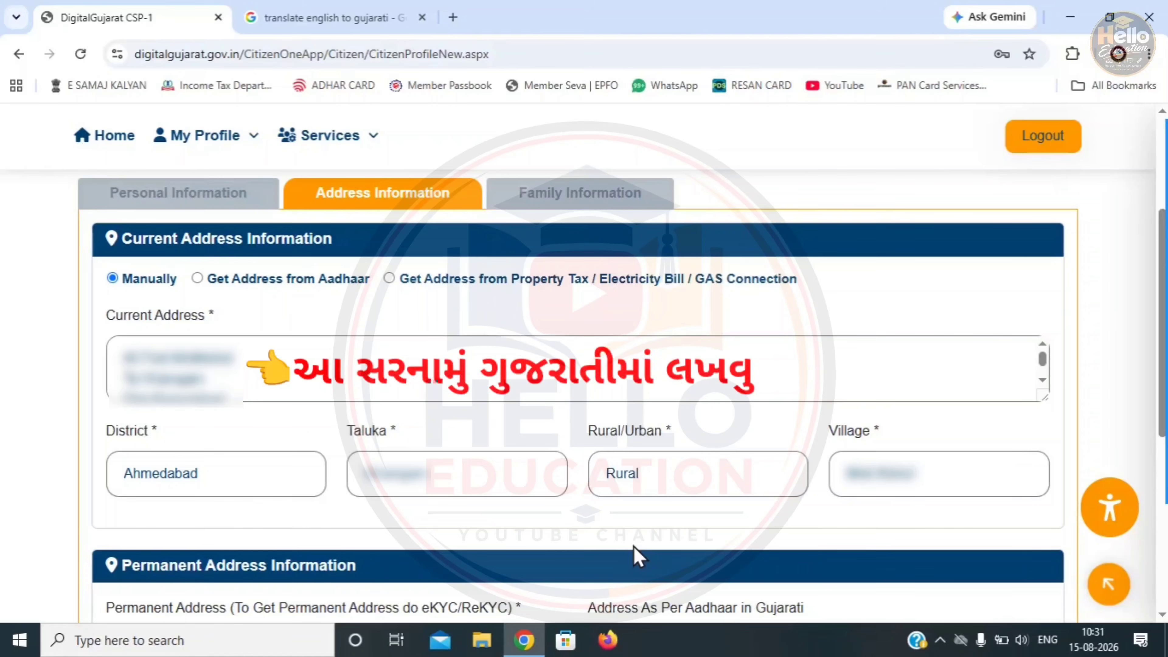
scroll(633, 552, down, 6)
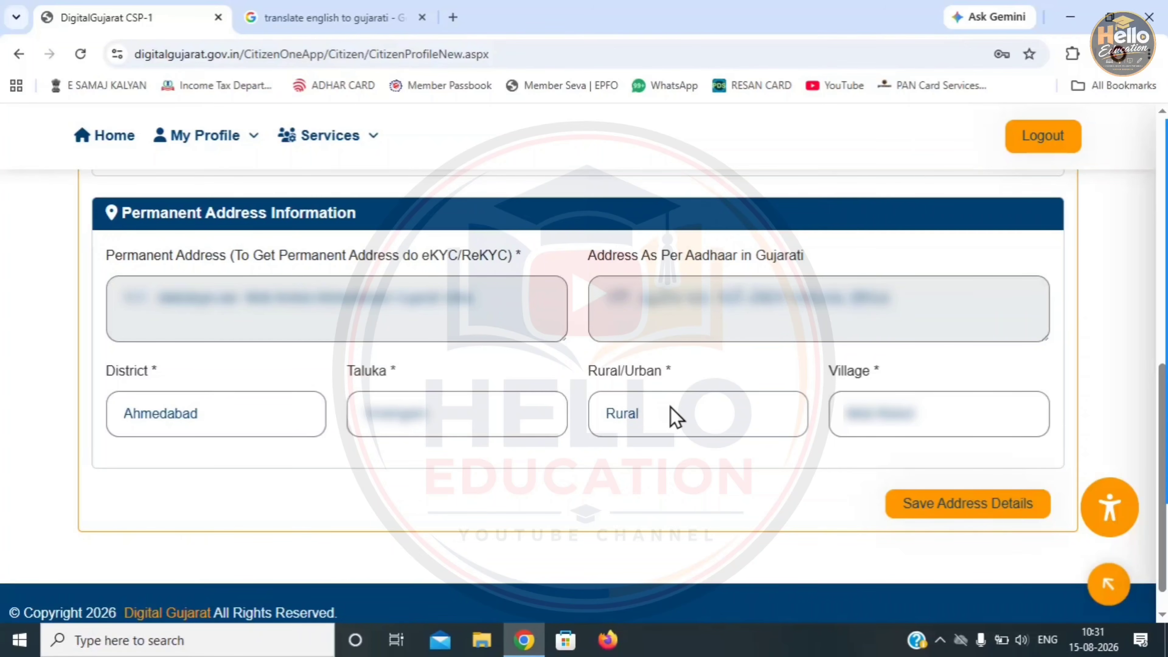
click(963, 506)
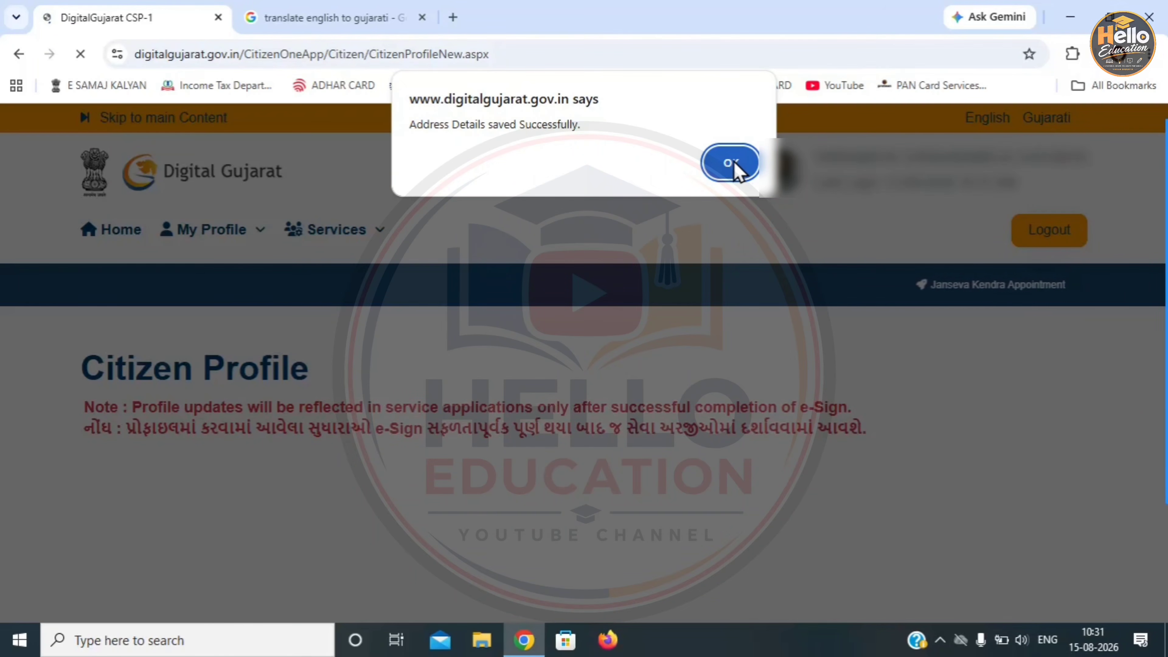
- Select all three KYC-verified ration-card members and add them to Family Information
click(731, 163)
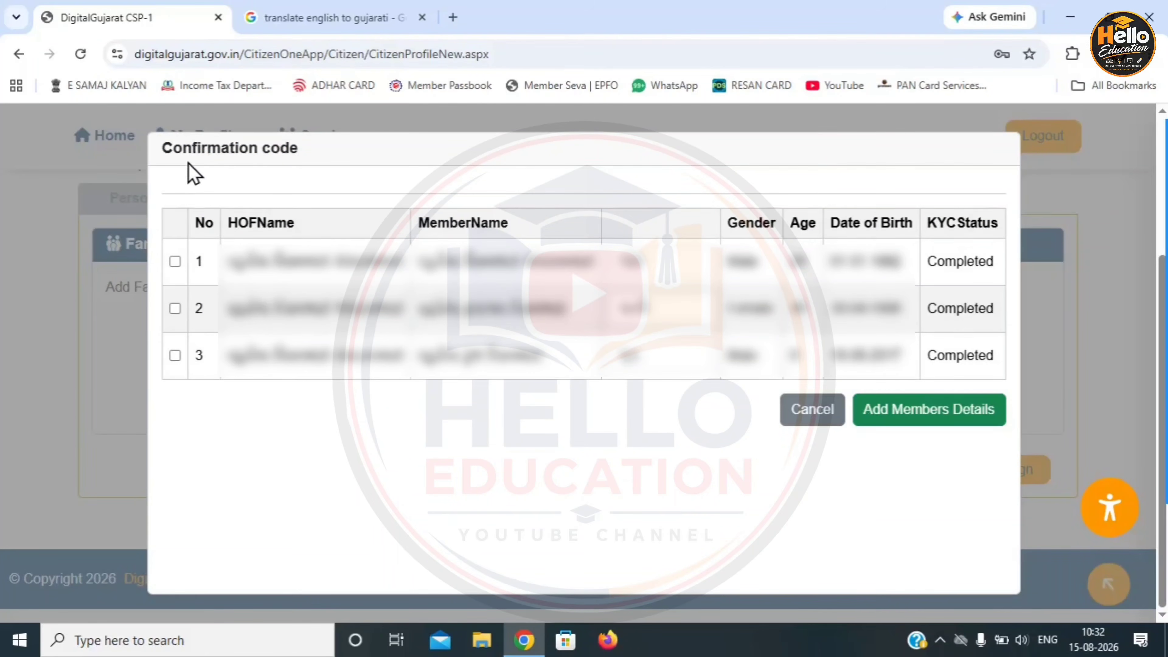
click(175, 262)
click(175, 308)
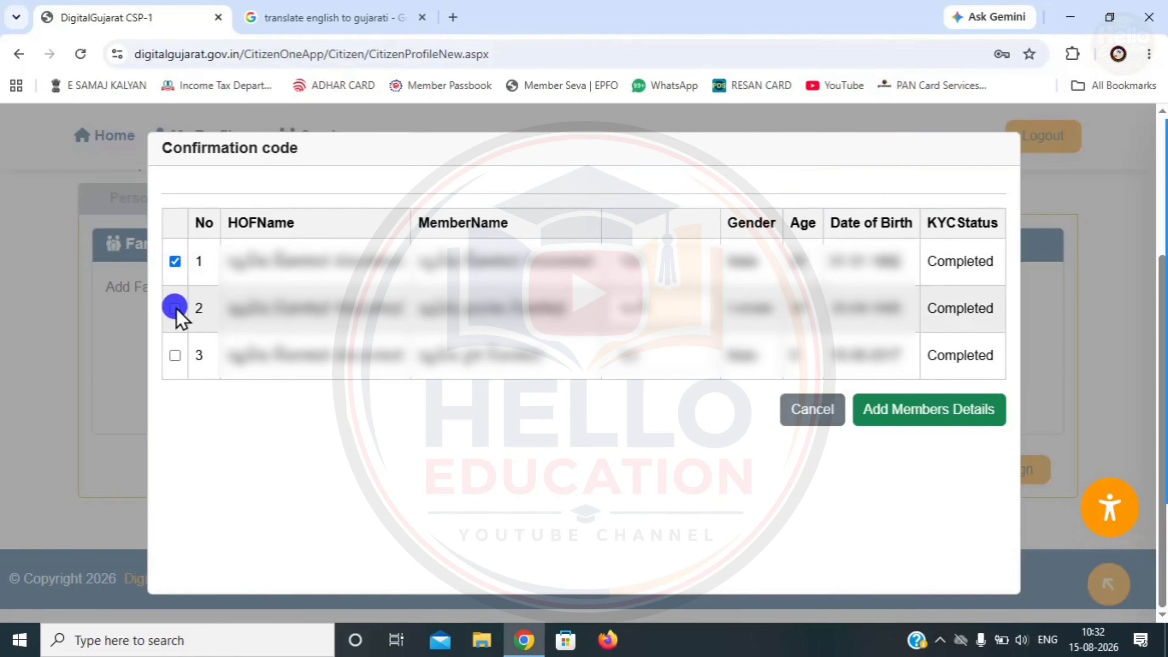
click(175, 355)
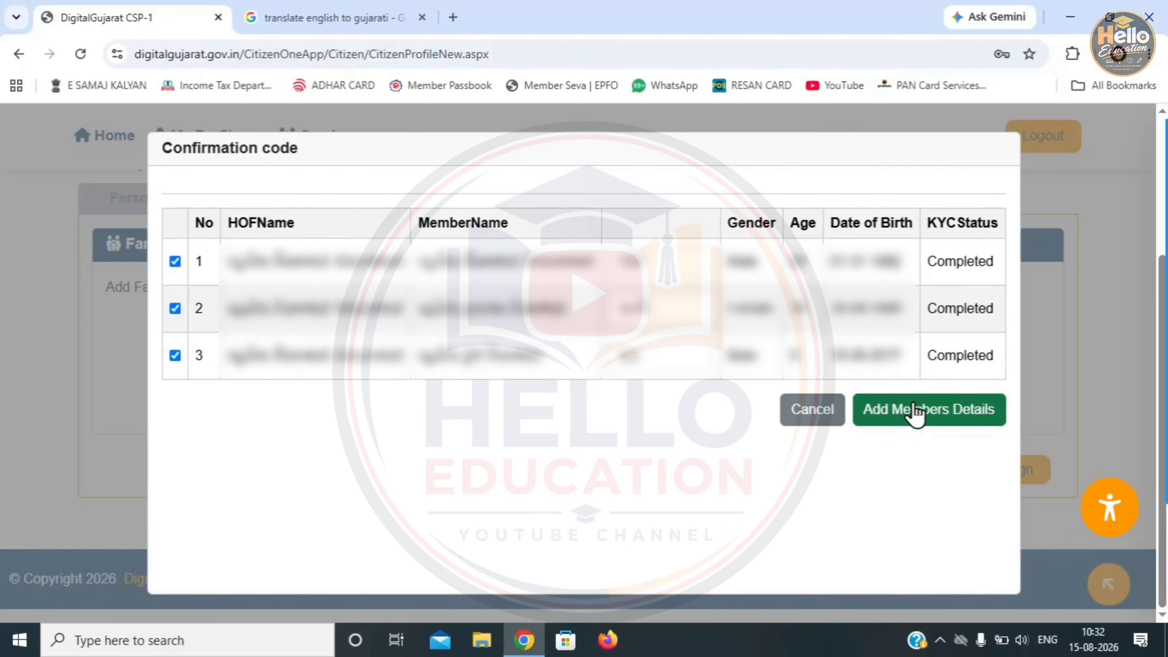
click(916, 414)
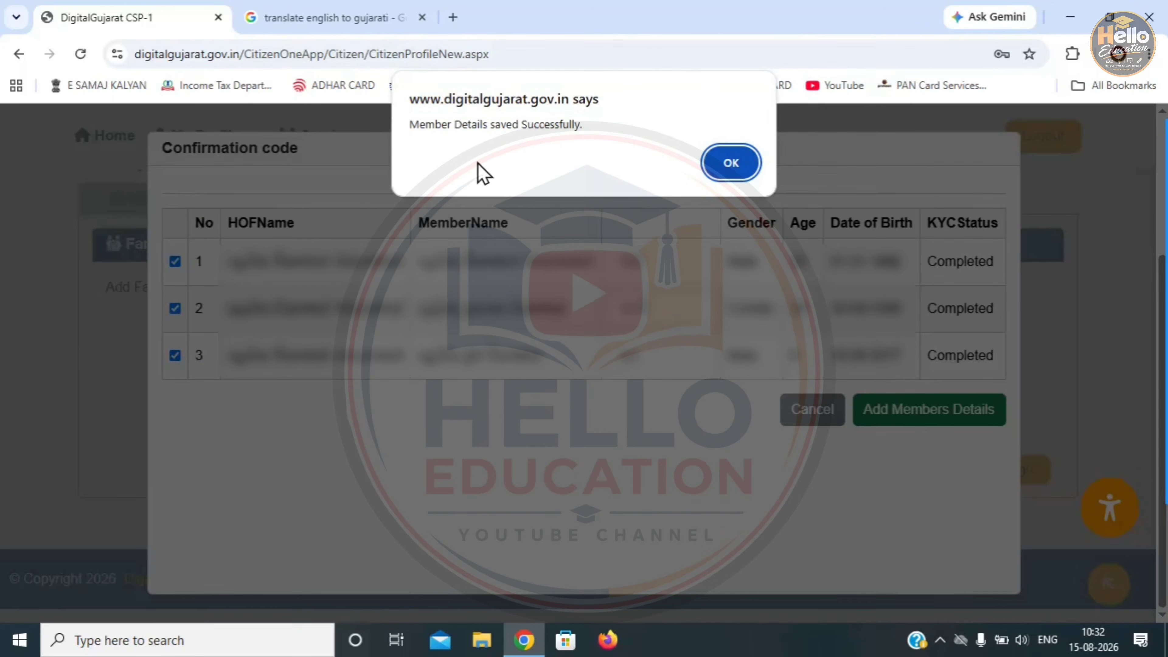
click(727, 166)
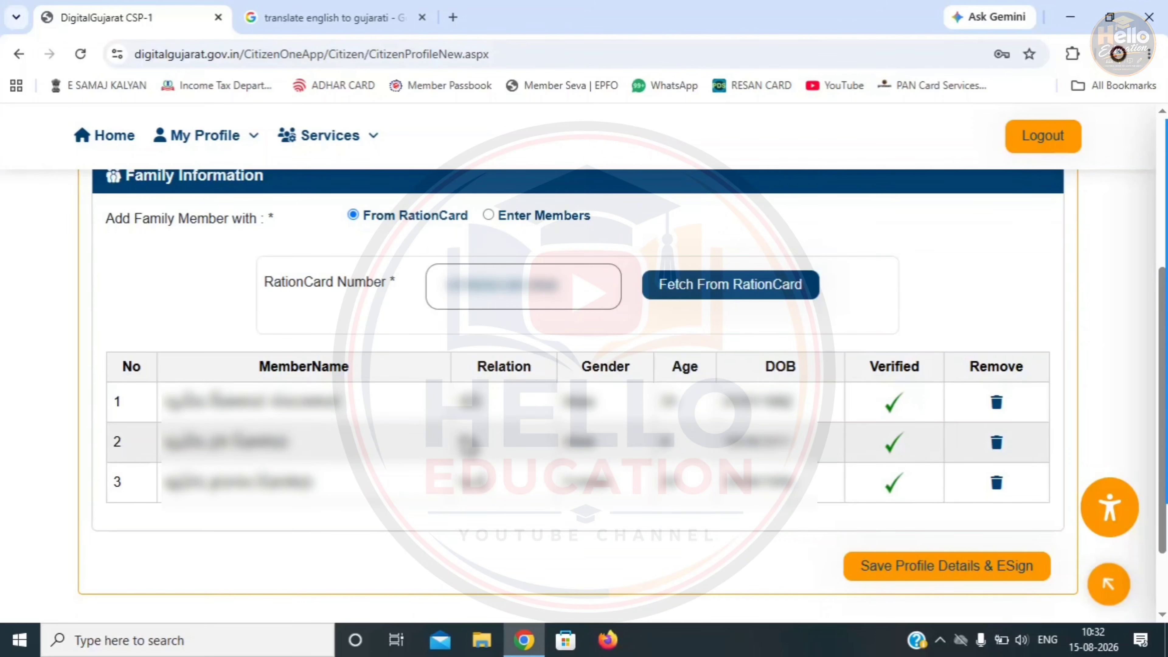
- Save the profile details and start the Aadhaar eSign of the user profile
click(883, 575)
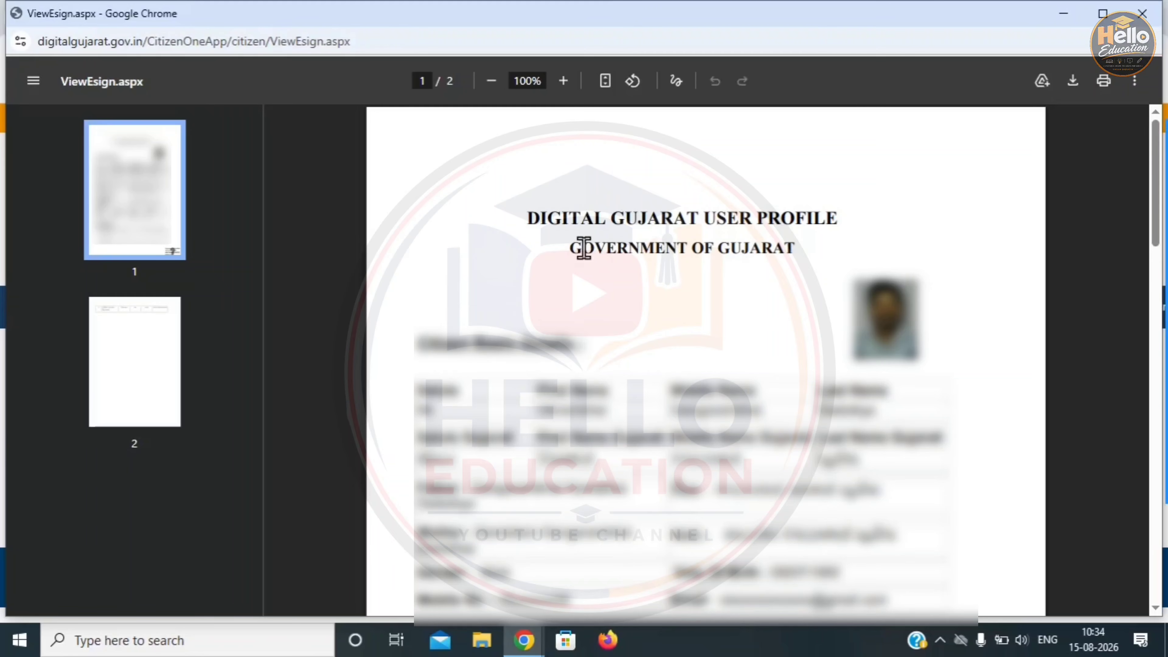
- Close the signed profile PDF viewer and return to the portal's home page
click(609, 373)
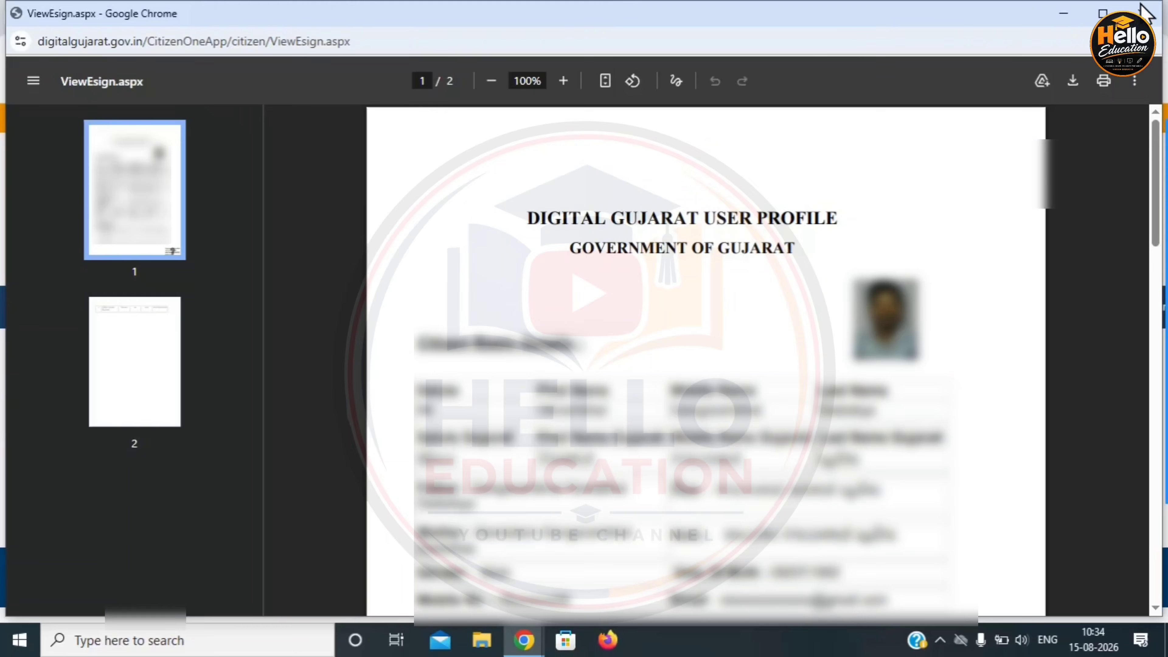
click(1142, 13)
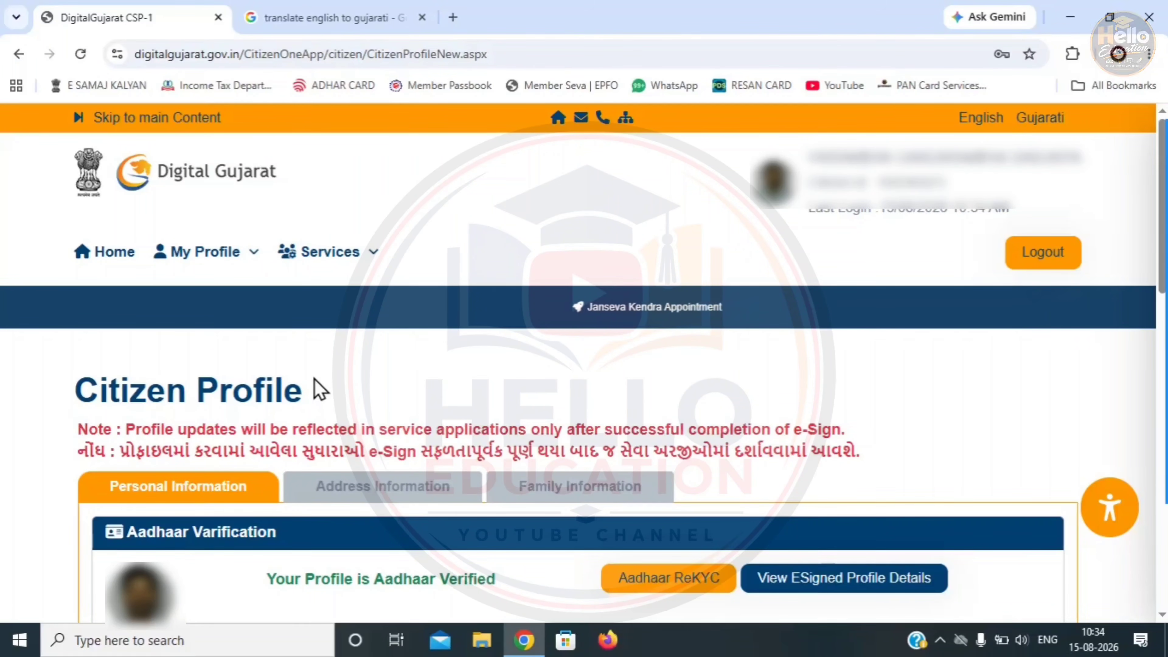
click(104, 260)
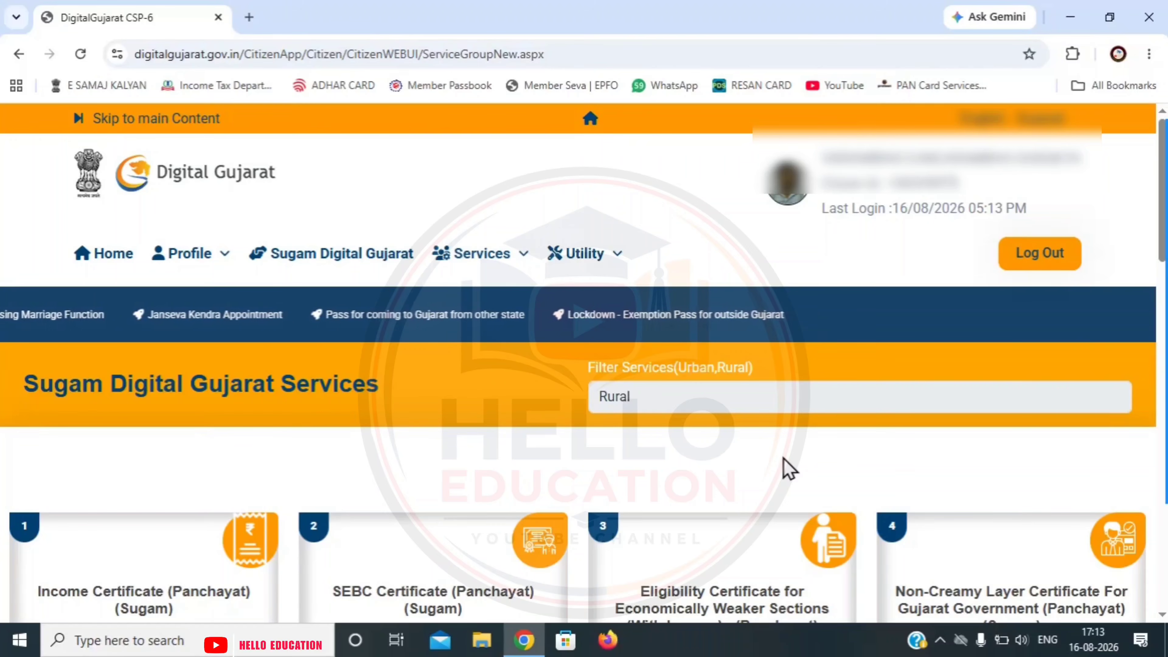
scroll(787, 467, down, 5)
scroll(787, 467, down, 3)
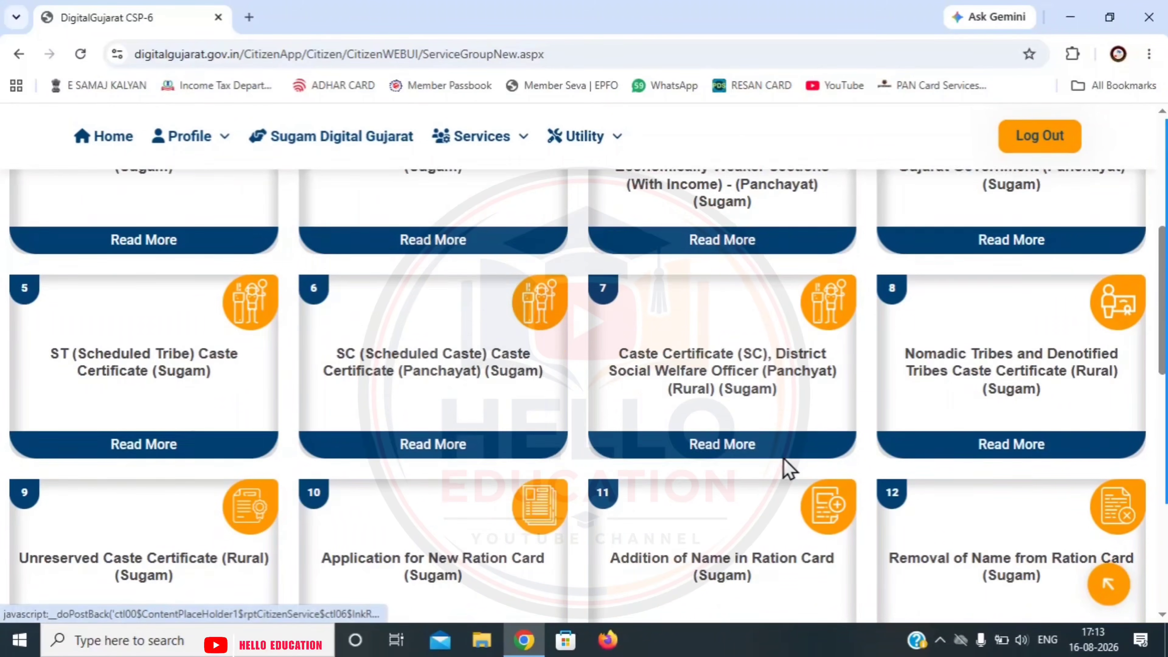
scroll(785, 468, up, 8)
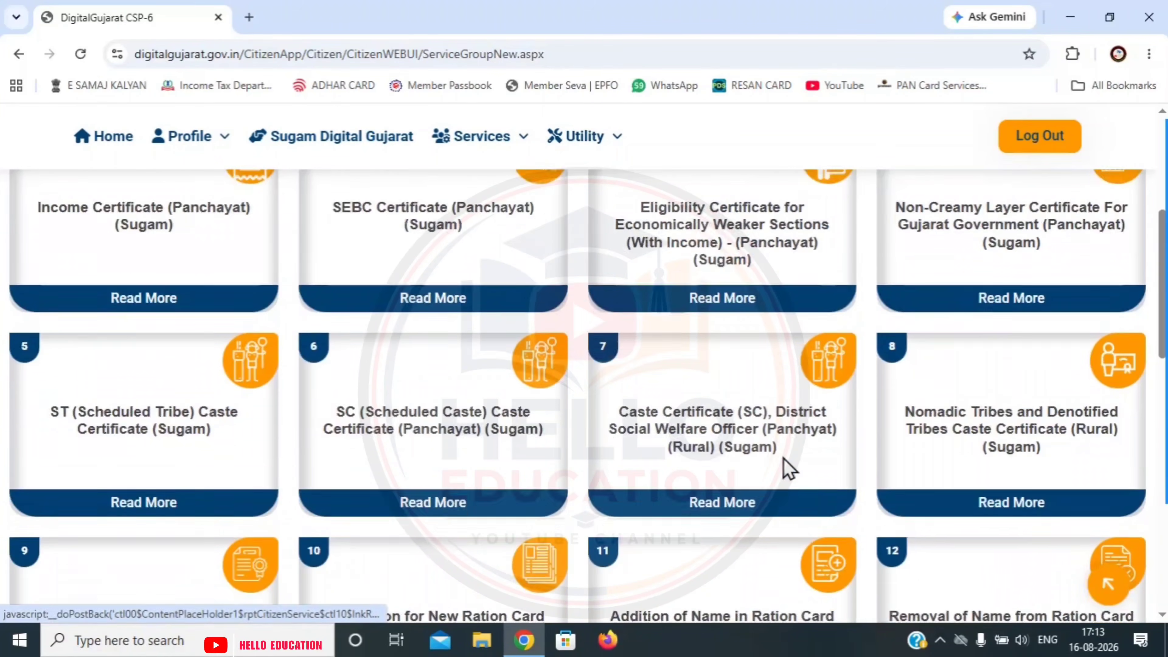
scroll(784, 457, down, 1)
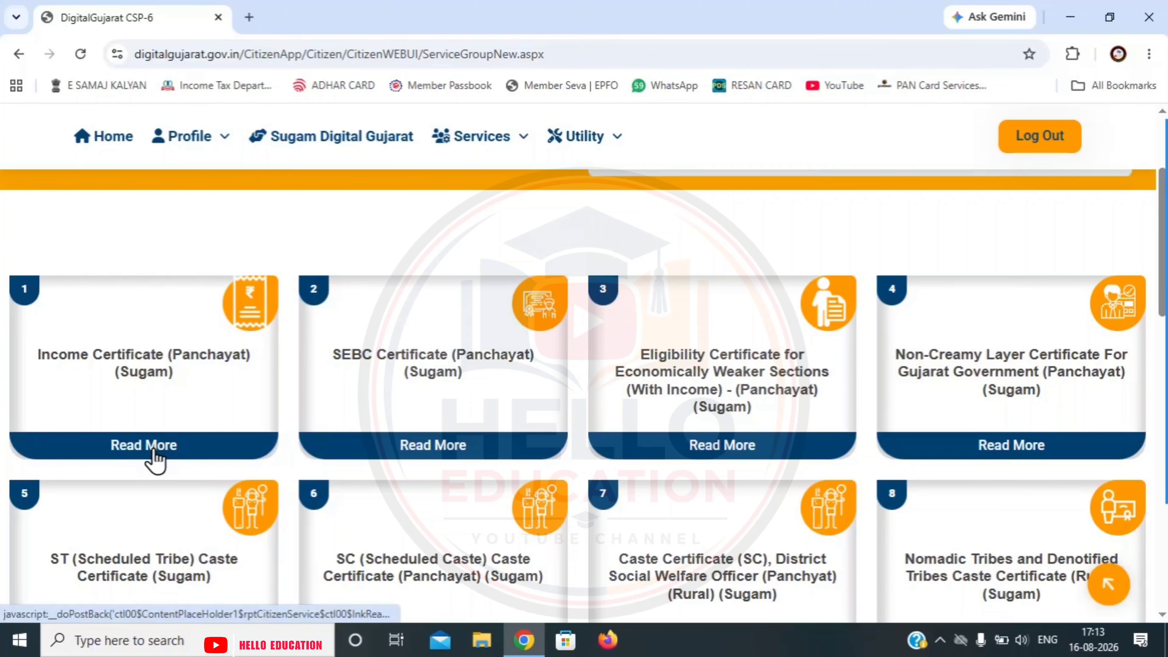
- Open Income Certificate (Panchayat) (Sugam), choose ગુજરાતી as the language, and continue to the service
click(155, 461)
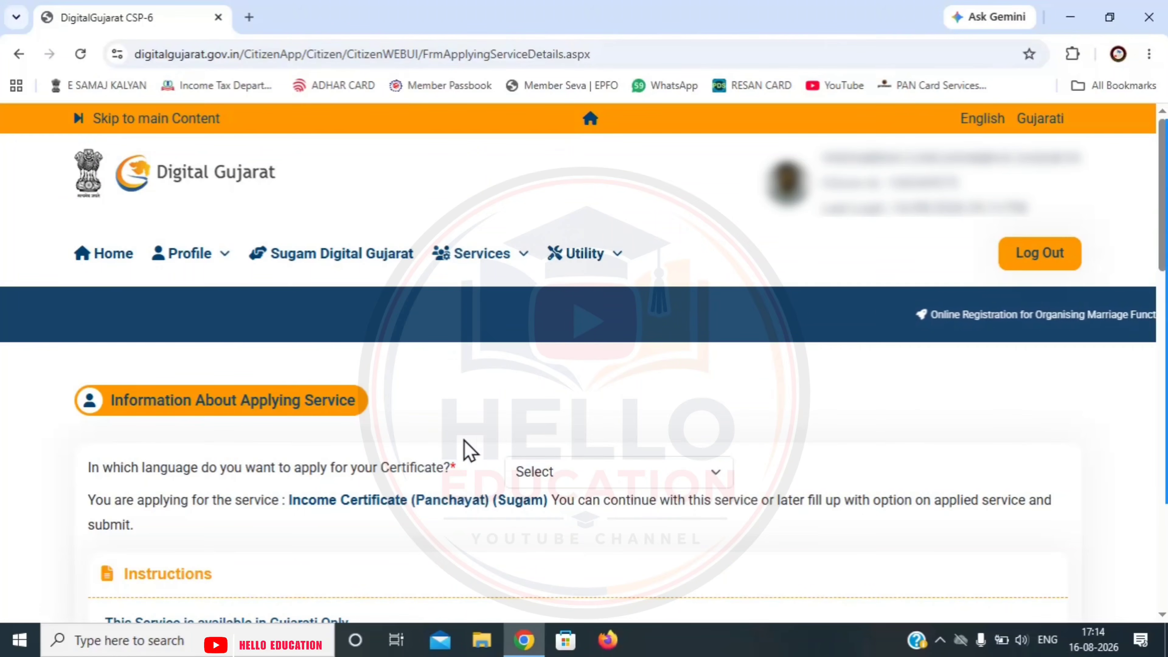
click(533, 472)
click(539, 523)
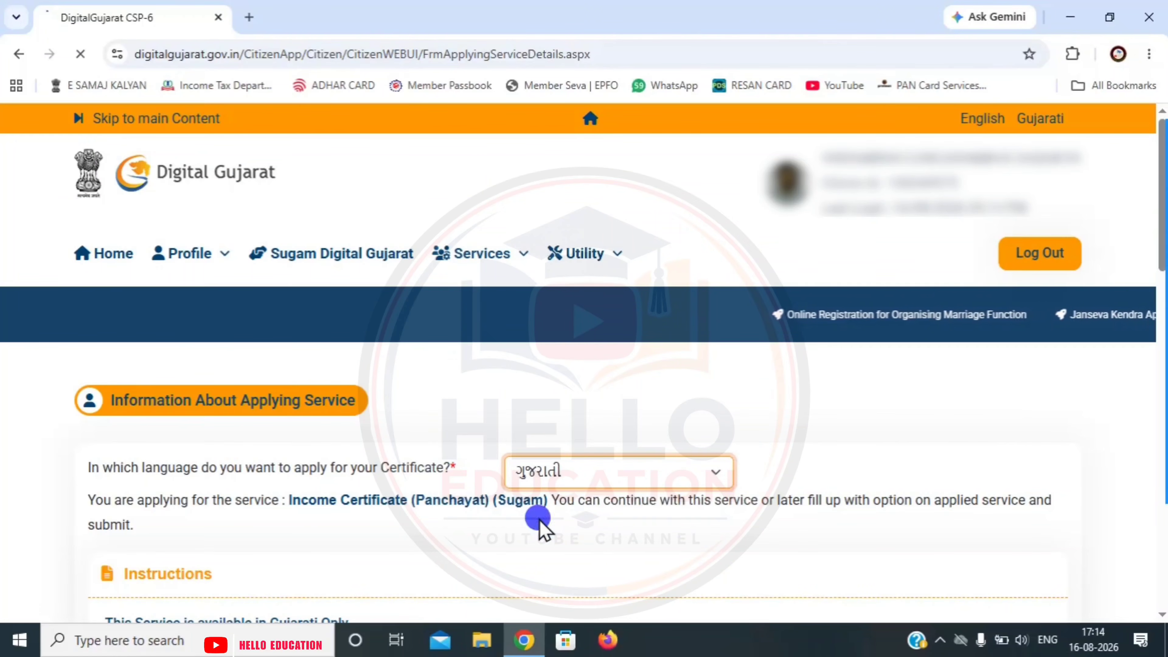
scroll(814, 481, down, 10)
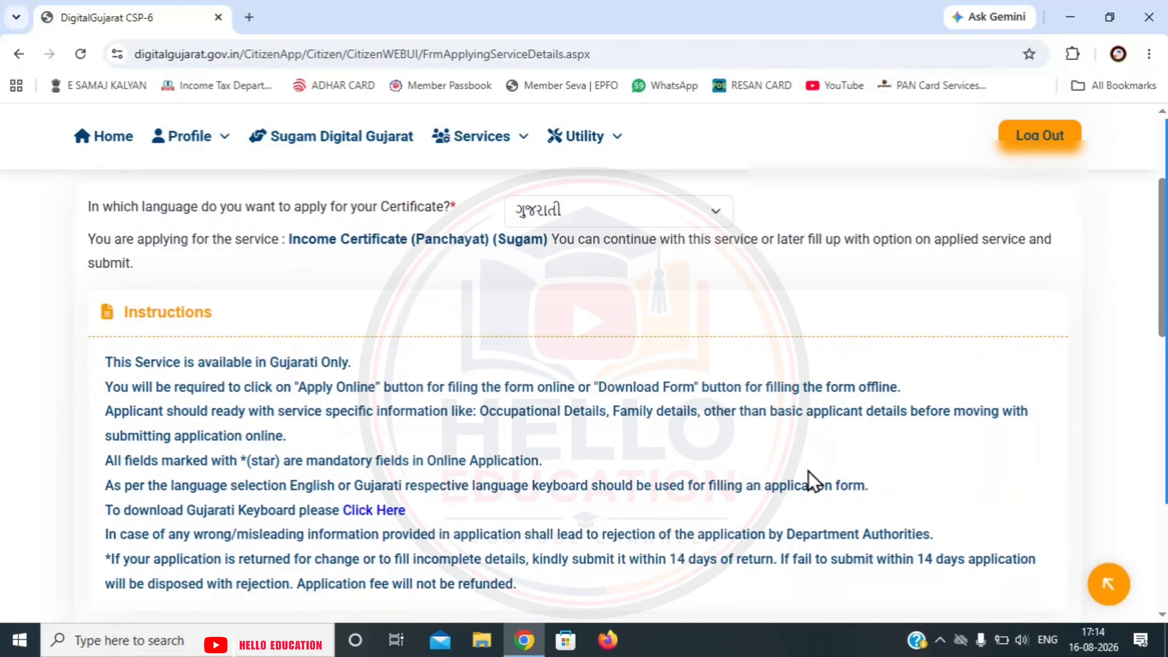
scroll(814, 481, down, 5)
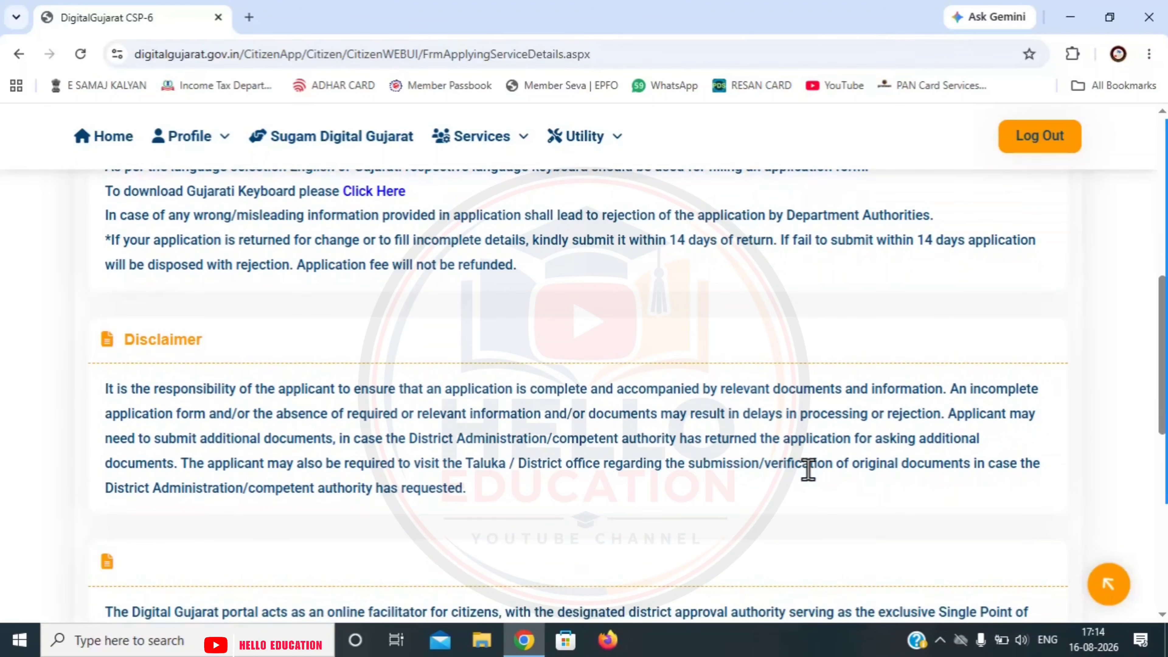
scroll(811, 476, down, 4)
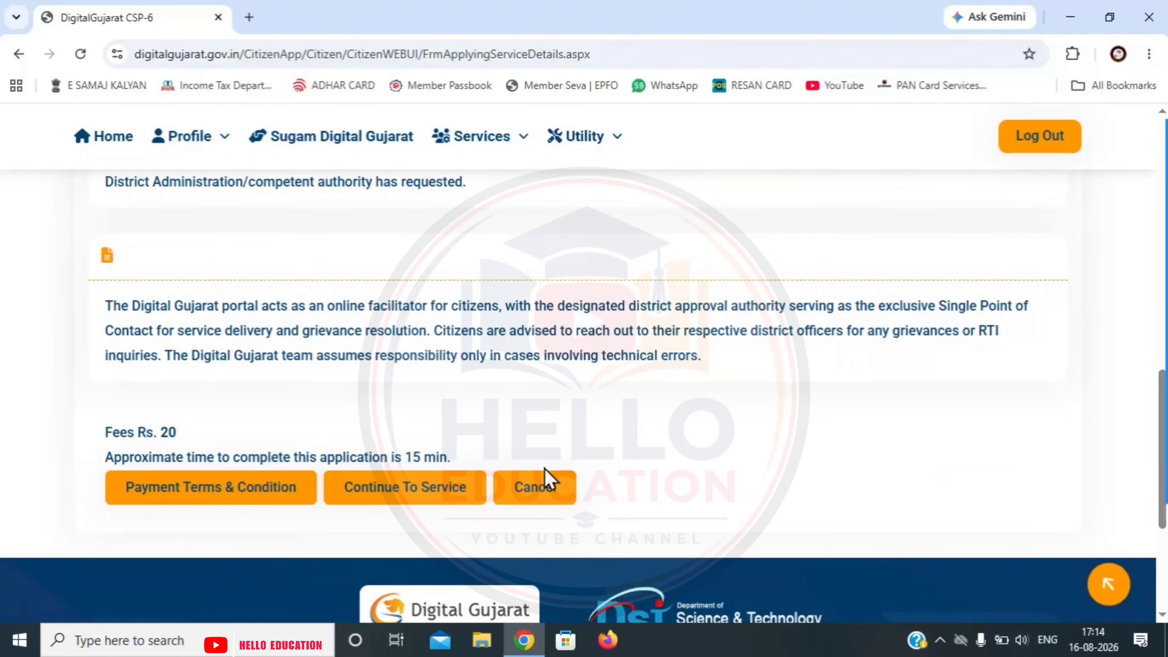
click(422, 504)
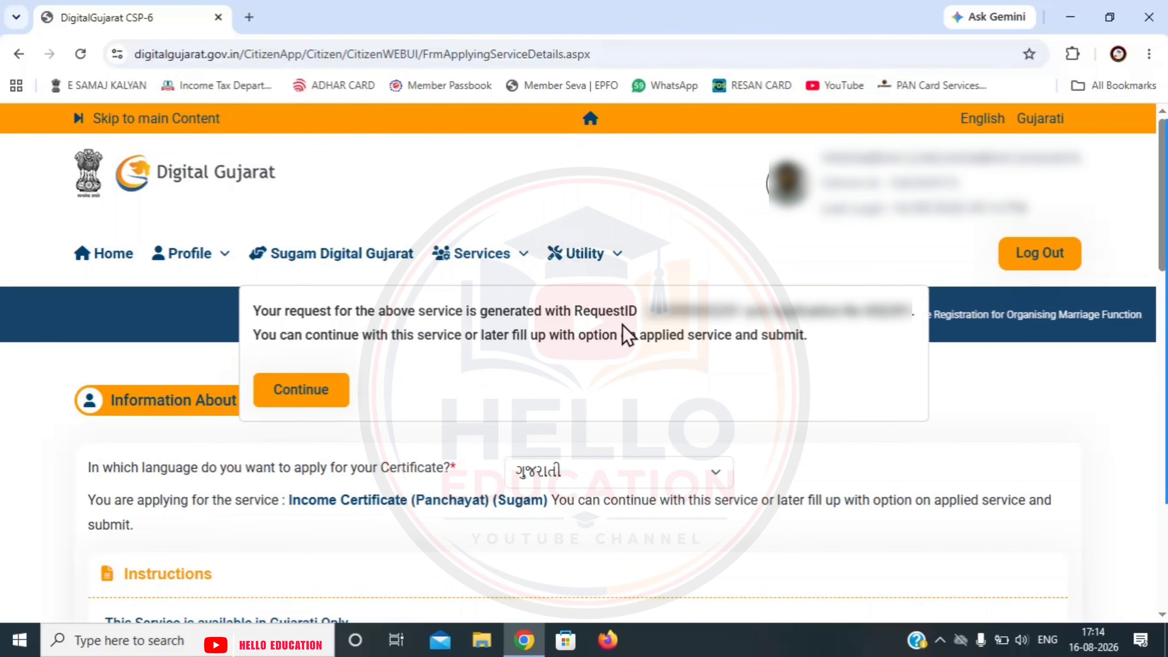
- Proceed past the Request ID, set the current address same as permanent, and save the applicant details
click(300, 397)
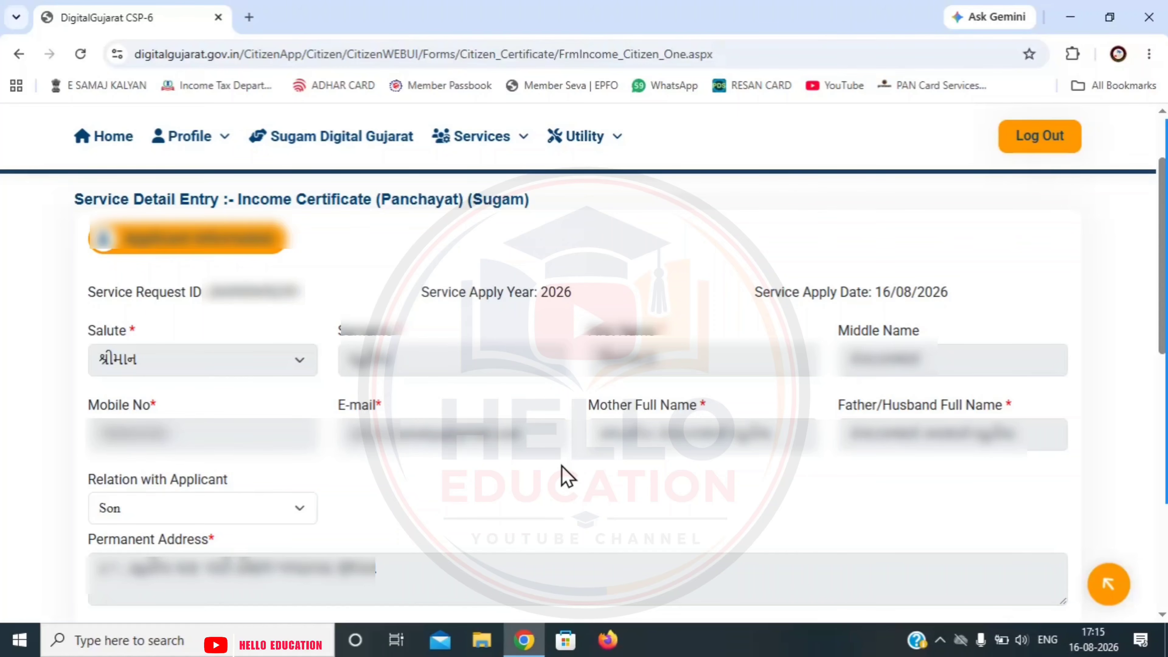
scroll(430, 274, down, 6)
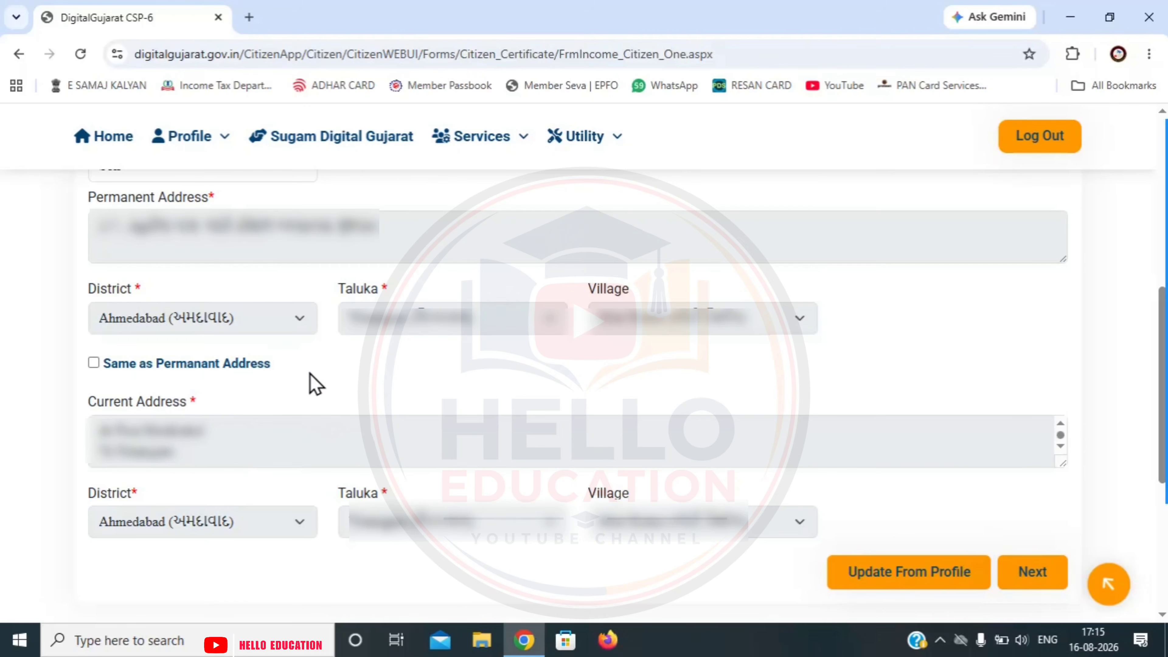
click(891, 583)
click(1014, 584)
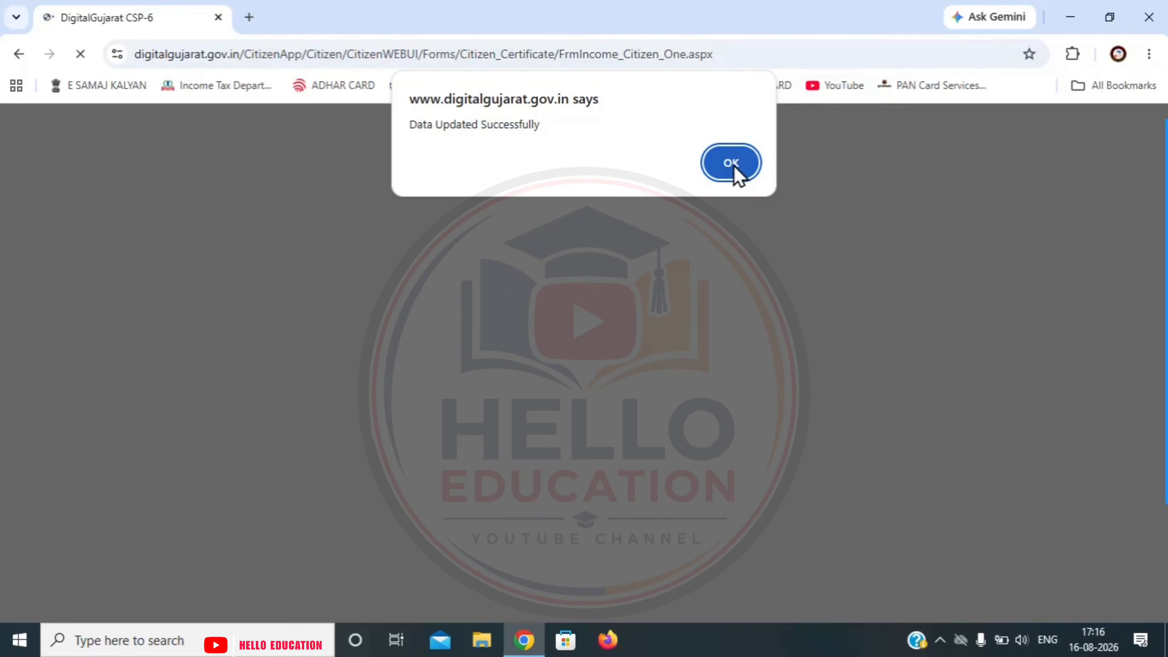
click(731, 163)
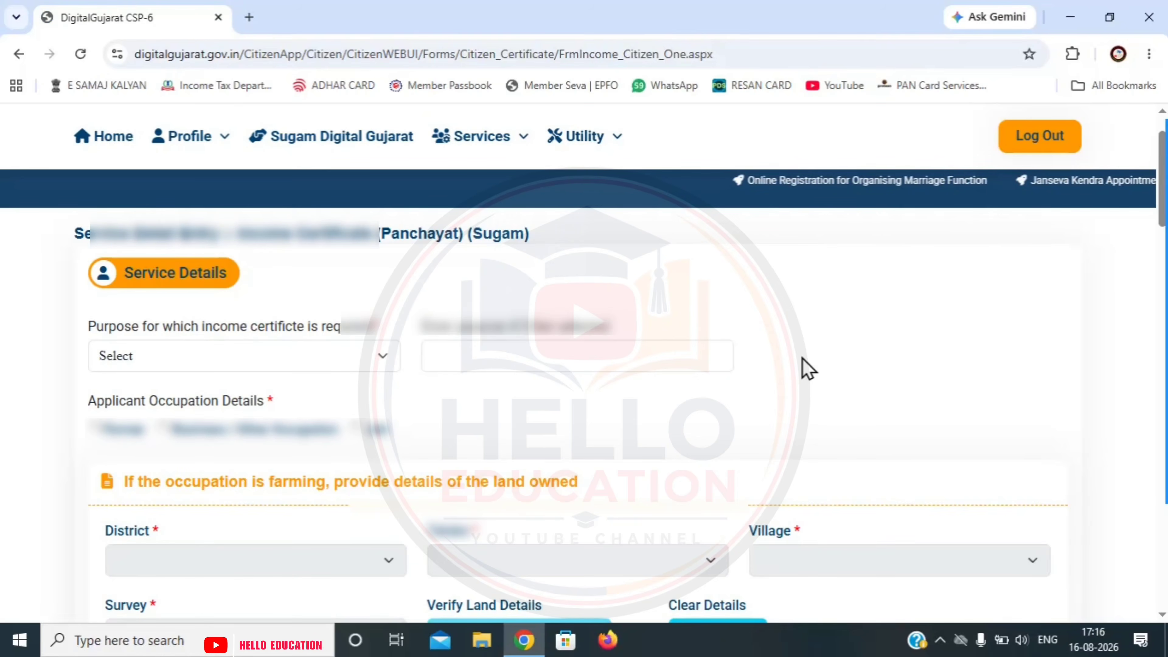
- Set the certificate purpose to Other (competitive exams), mark the occupation as Job, and reach Family Yearly Income
click(203, 355)
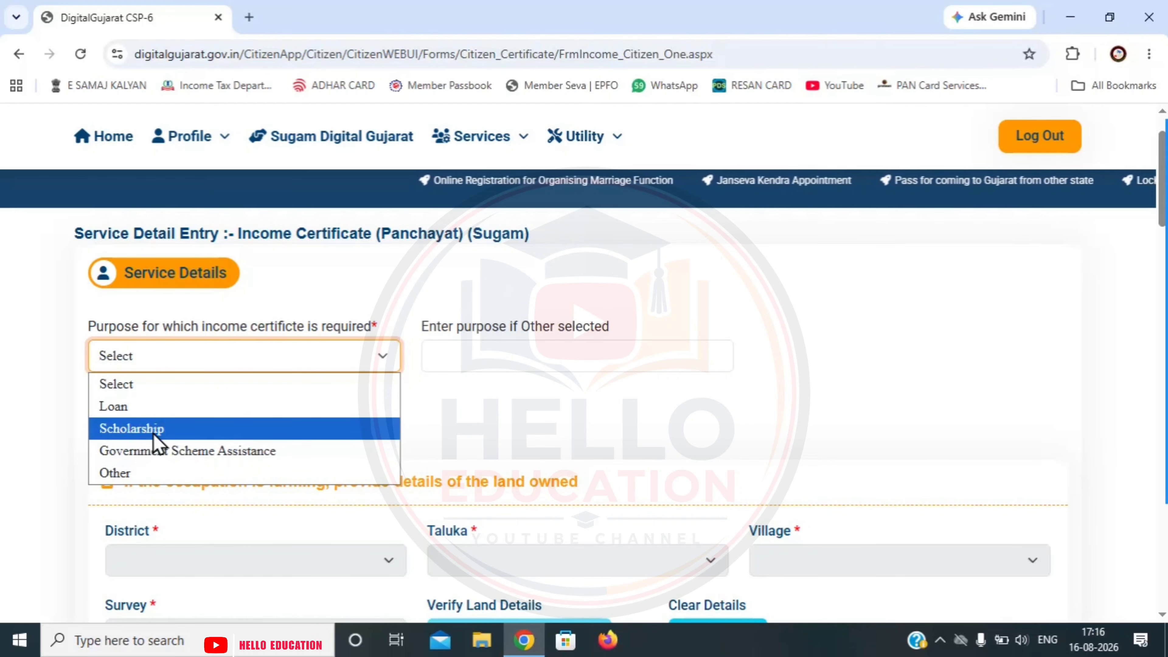
click(147, 474)
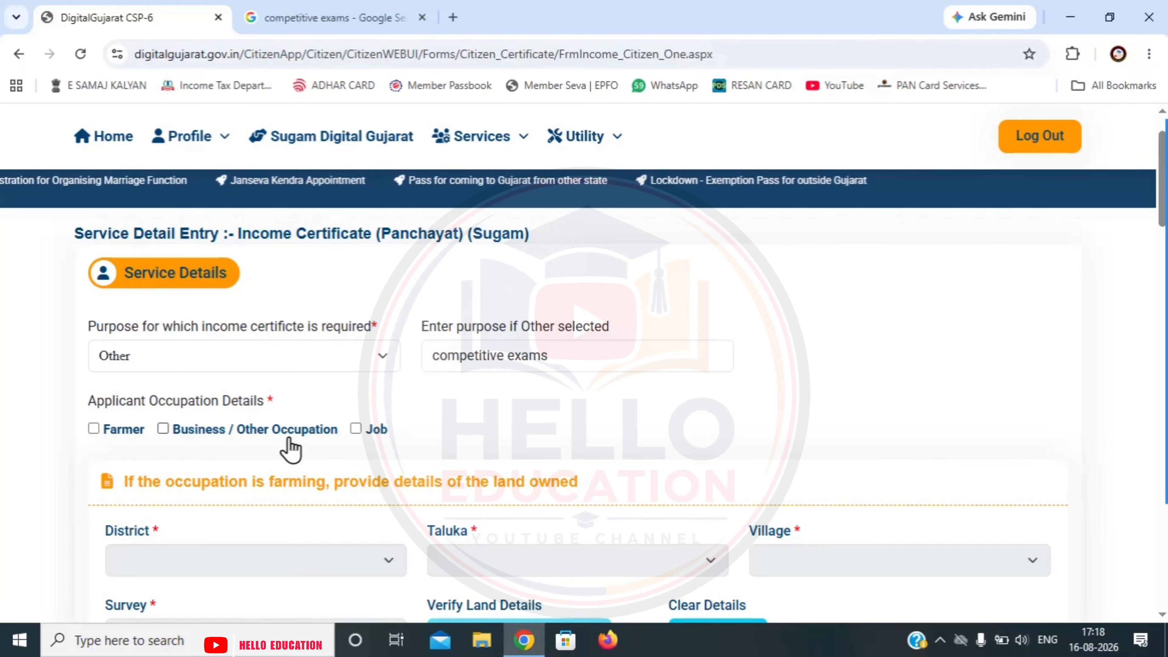
click(358, 432)
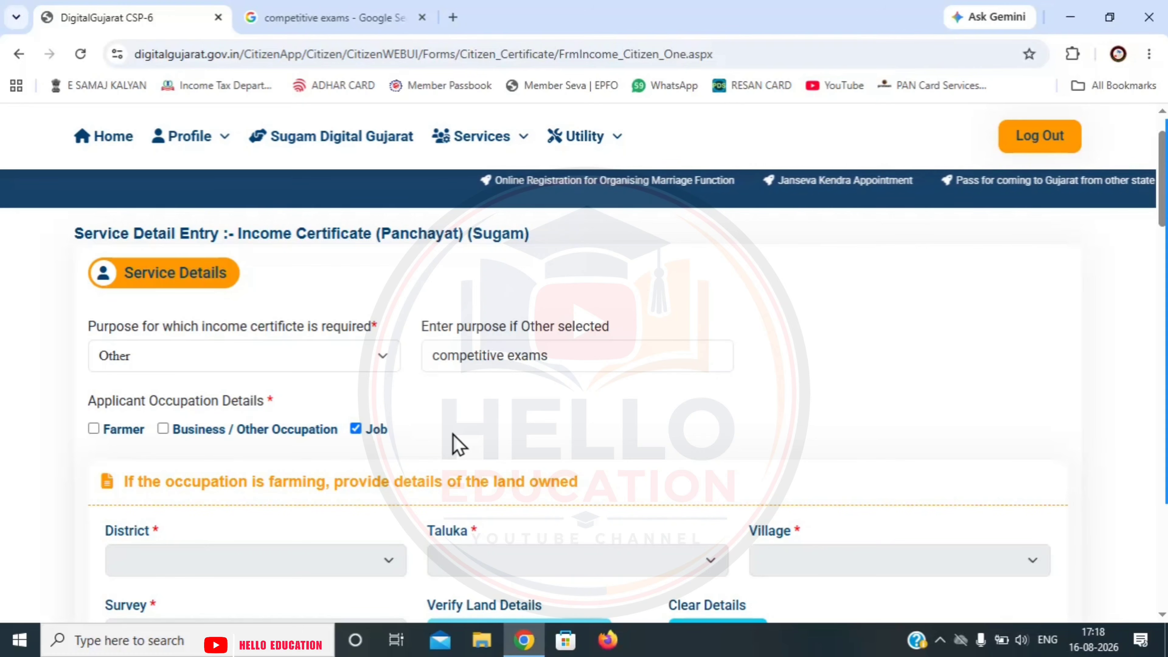
scroll(386, 271, down, 5)
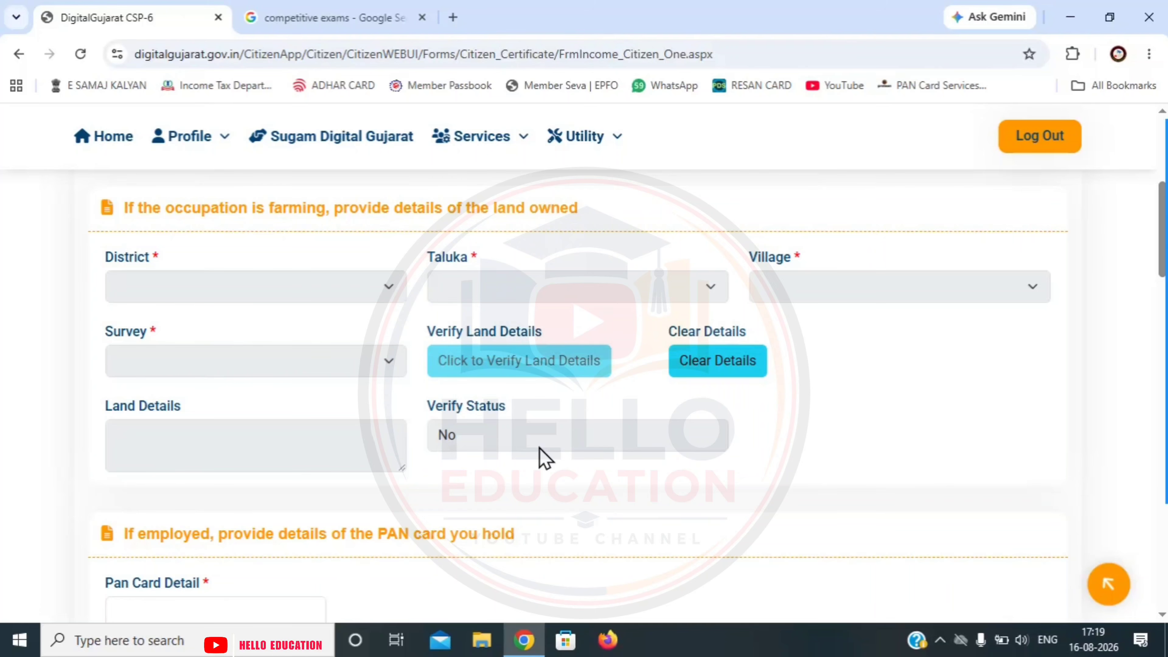
scroll(545, 457, down, 5)
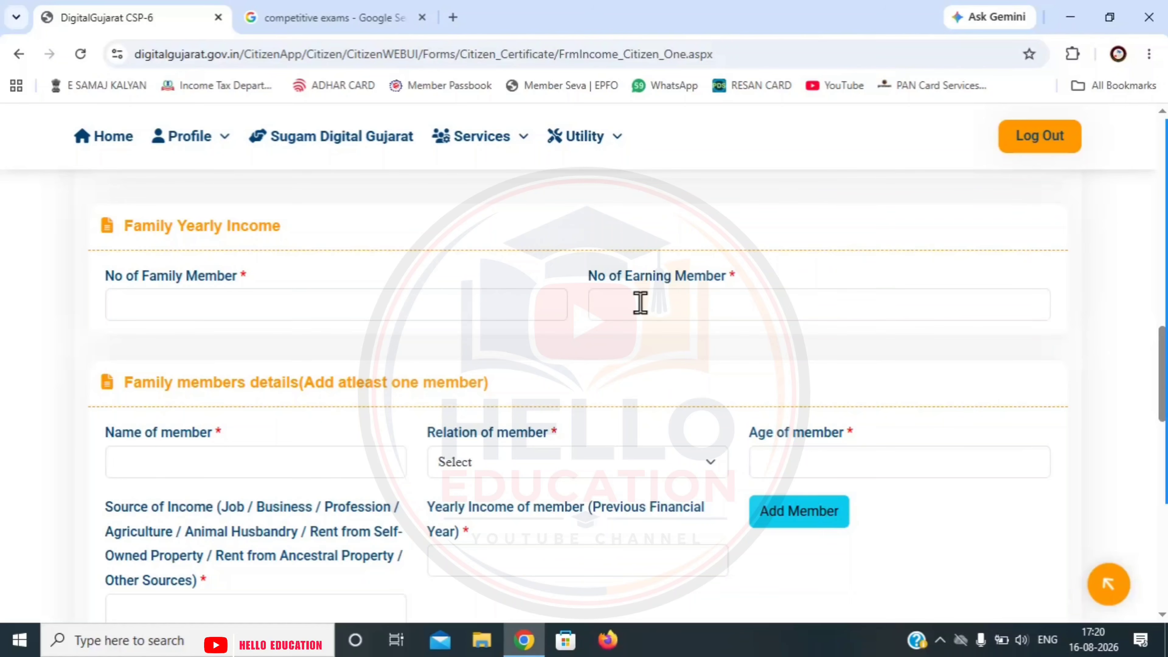
- Enter 3 family members and 1 earning member, then add Self, age 34, Job, income 761636
click(483, 309)
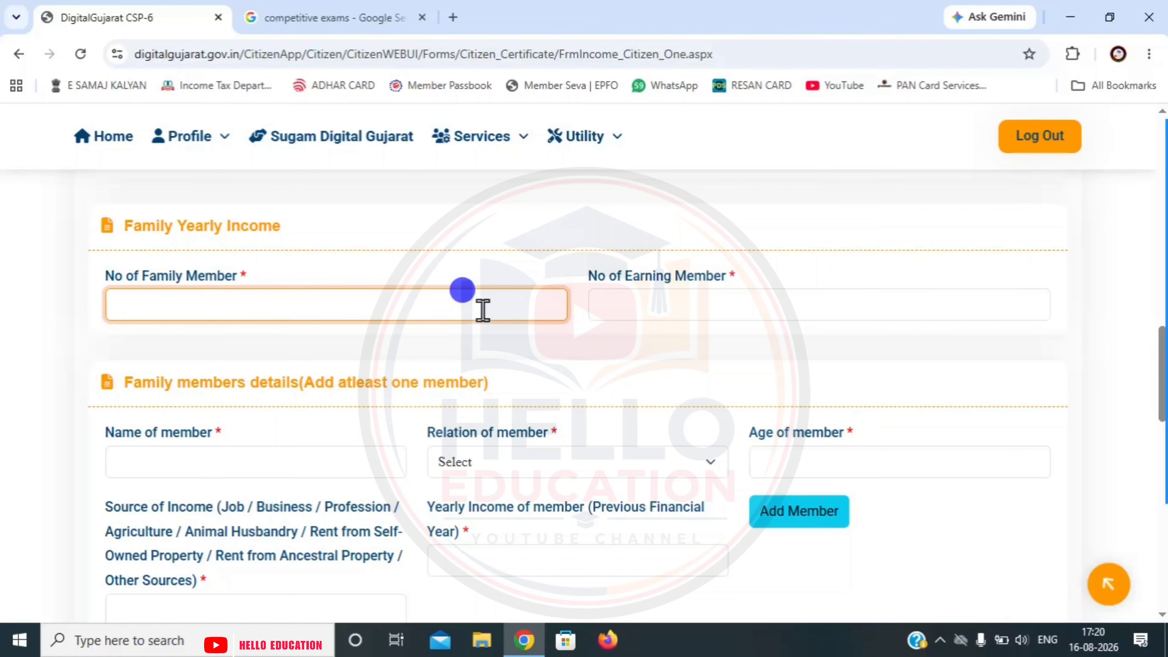
text(3)
click(659, 315)
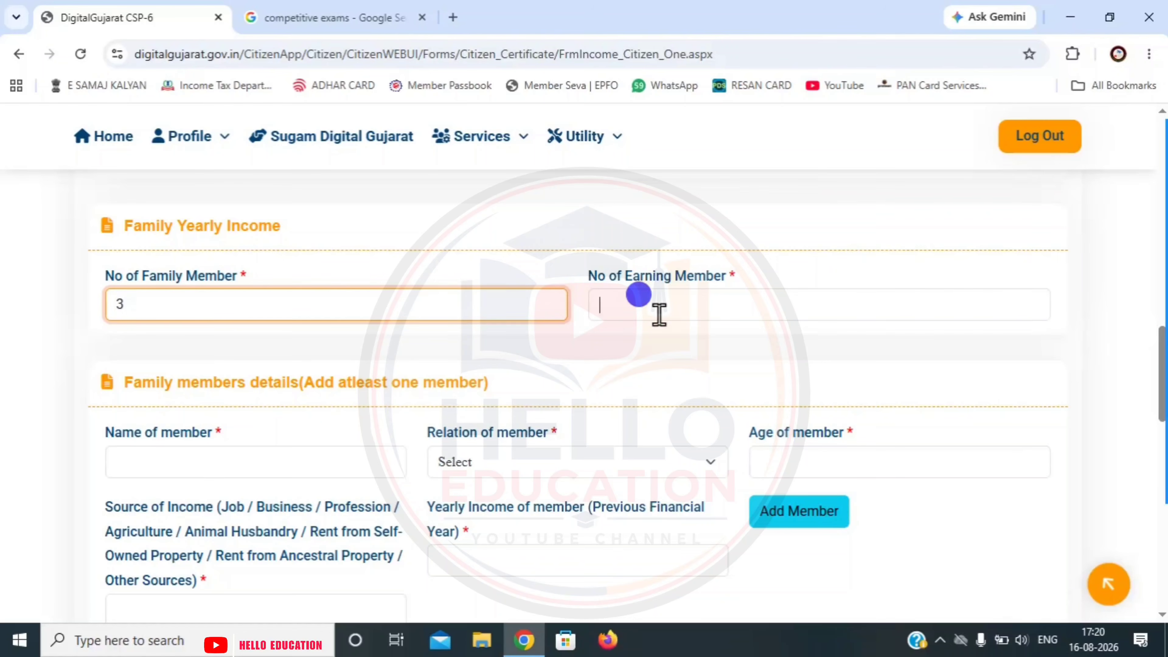
text(1)
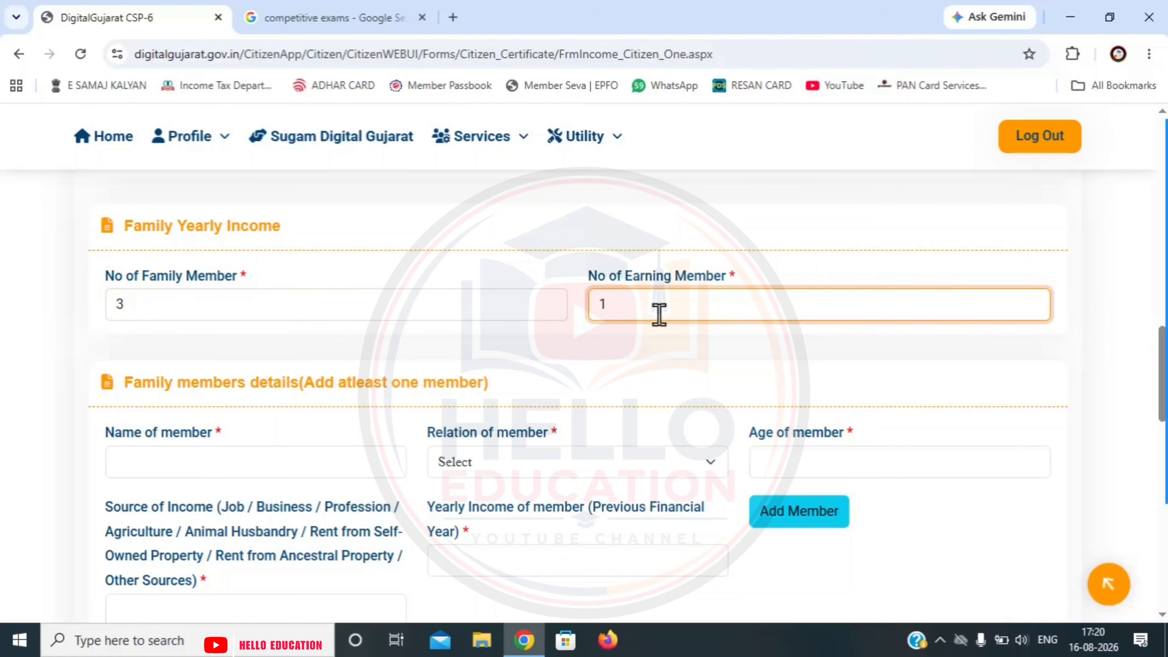
click(646, 352)
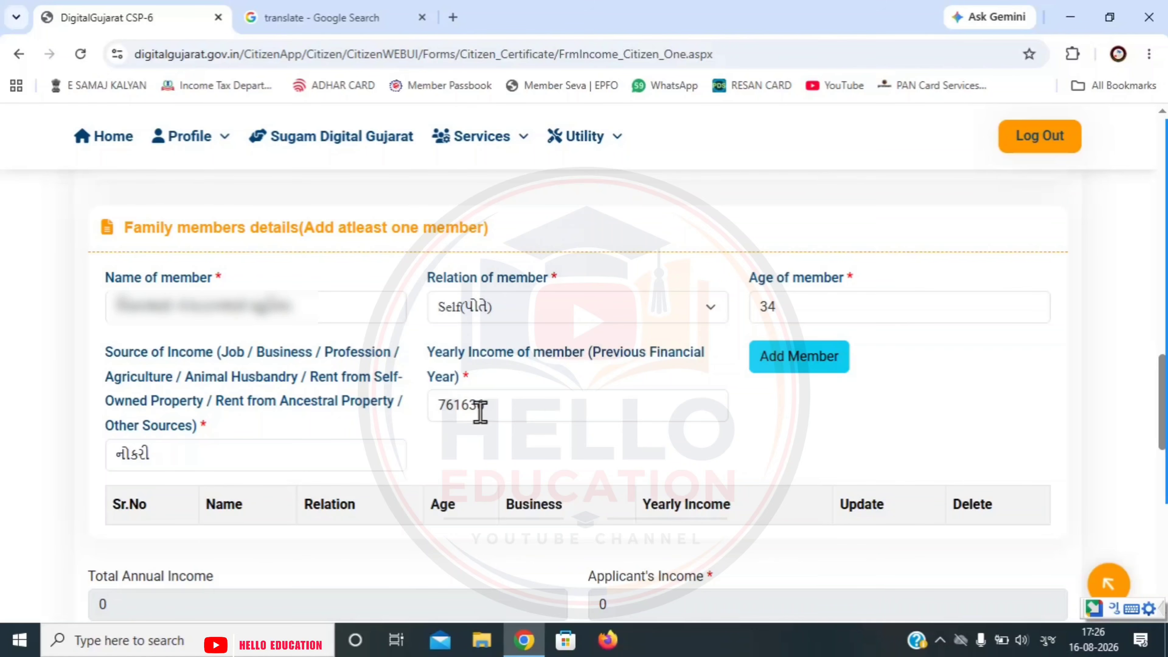
click(802, 370)
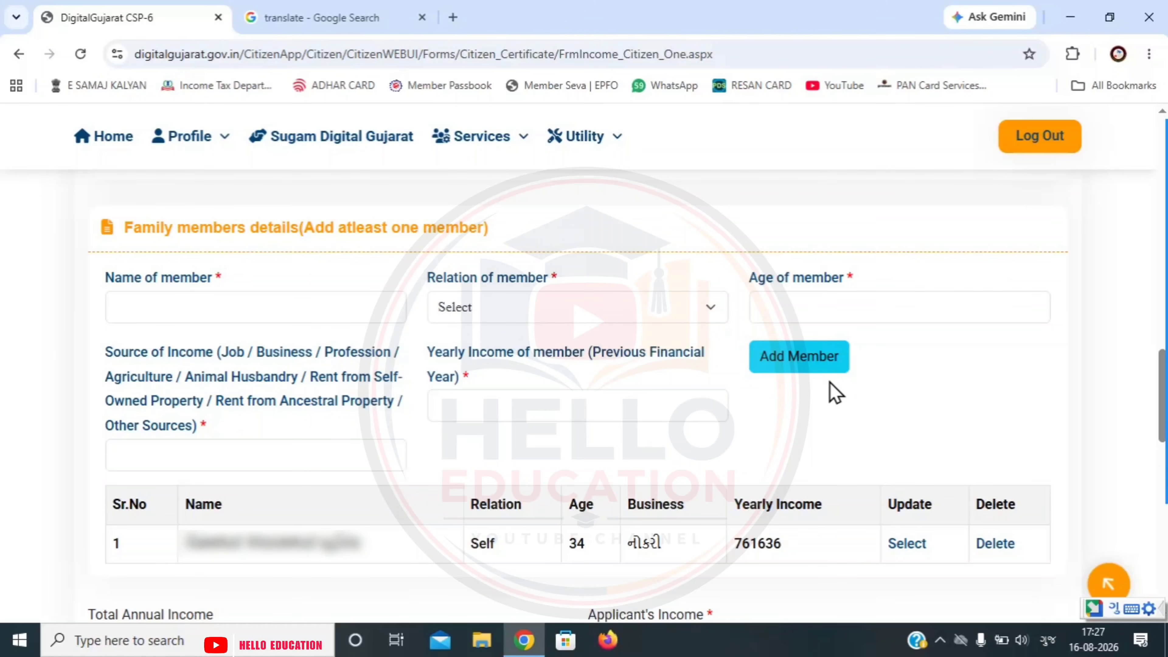
- Confirm the verified electricity bill details and save the service details to reach Document Attach
scroll(834, 391, down, 5)
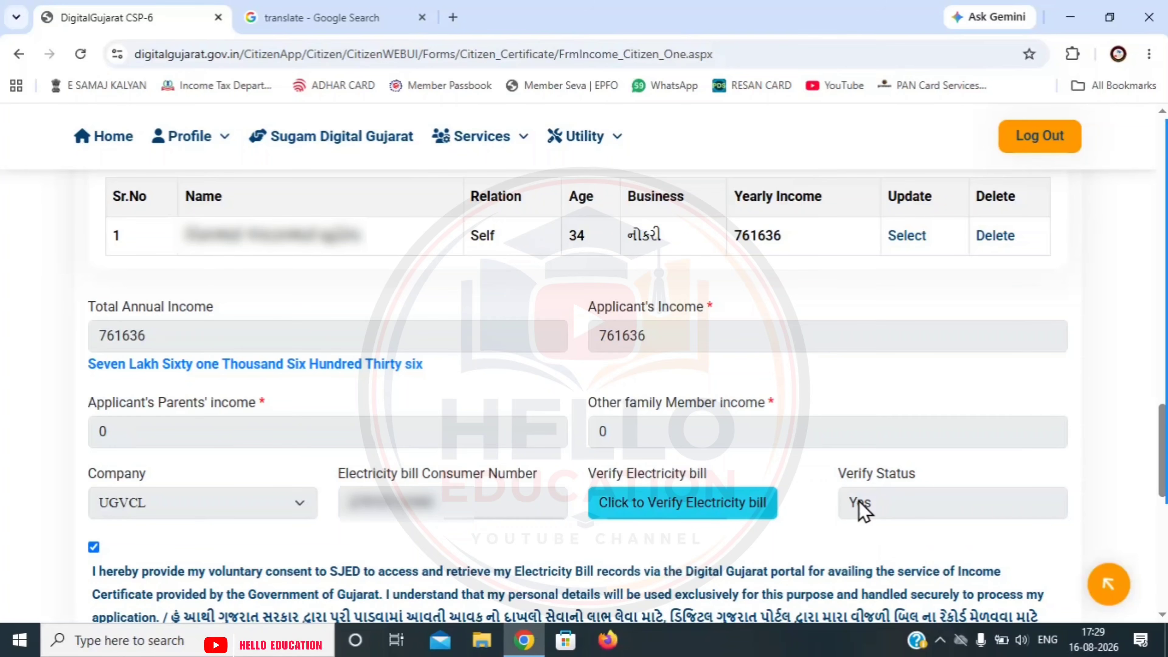
click(788, 540)
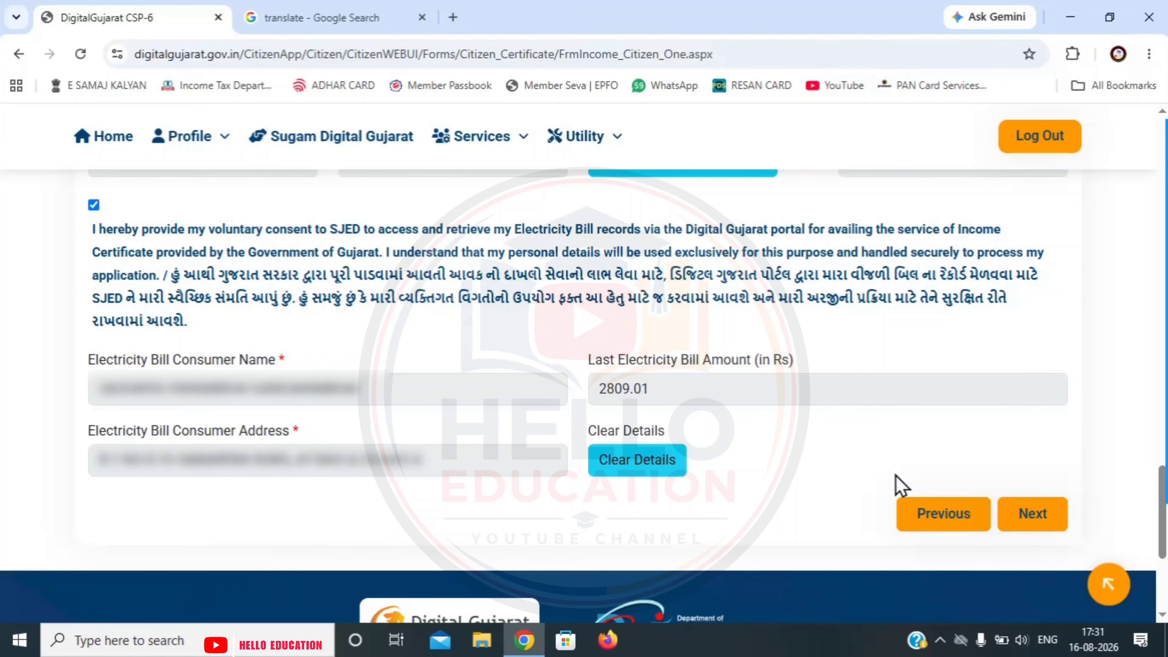
click(1035, 528)
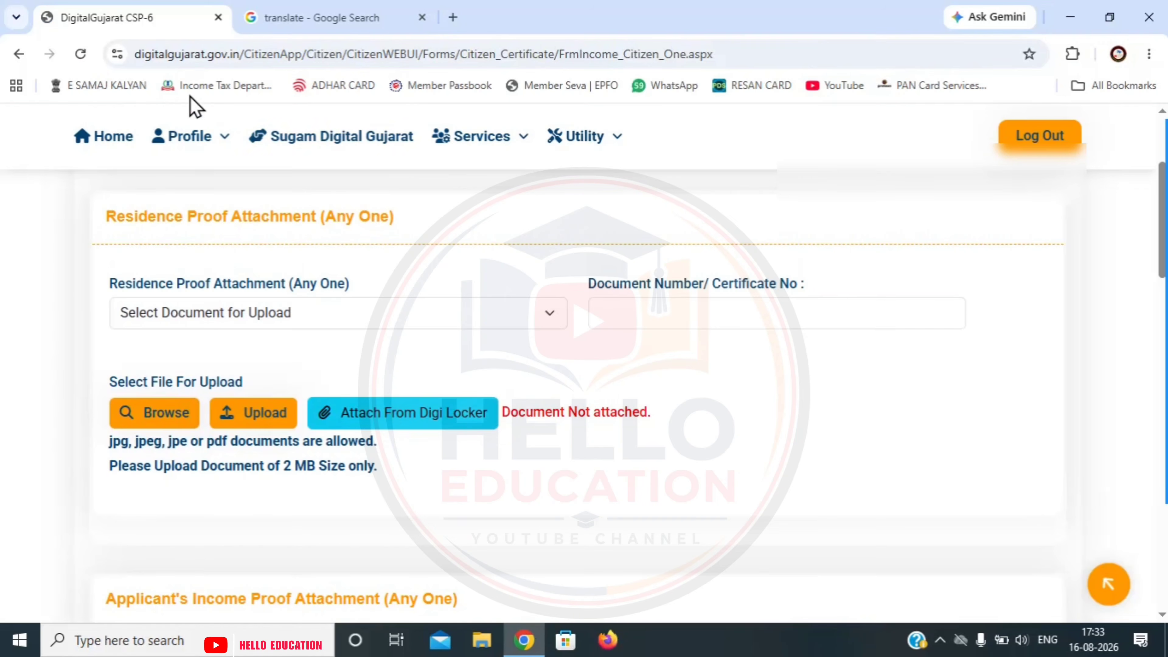
- Dismiss the saved alert and select Other Residence Proof as the residence proof document type
click(186, 136)
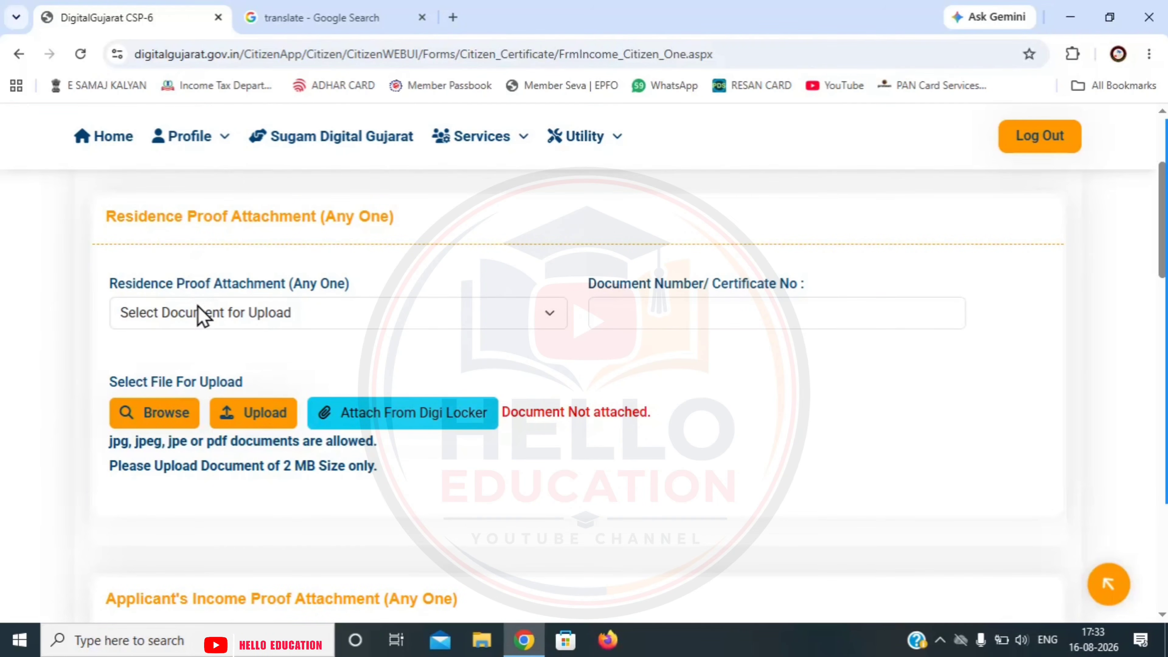
click(197, 317)
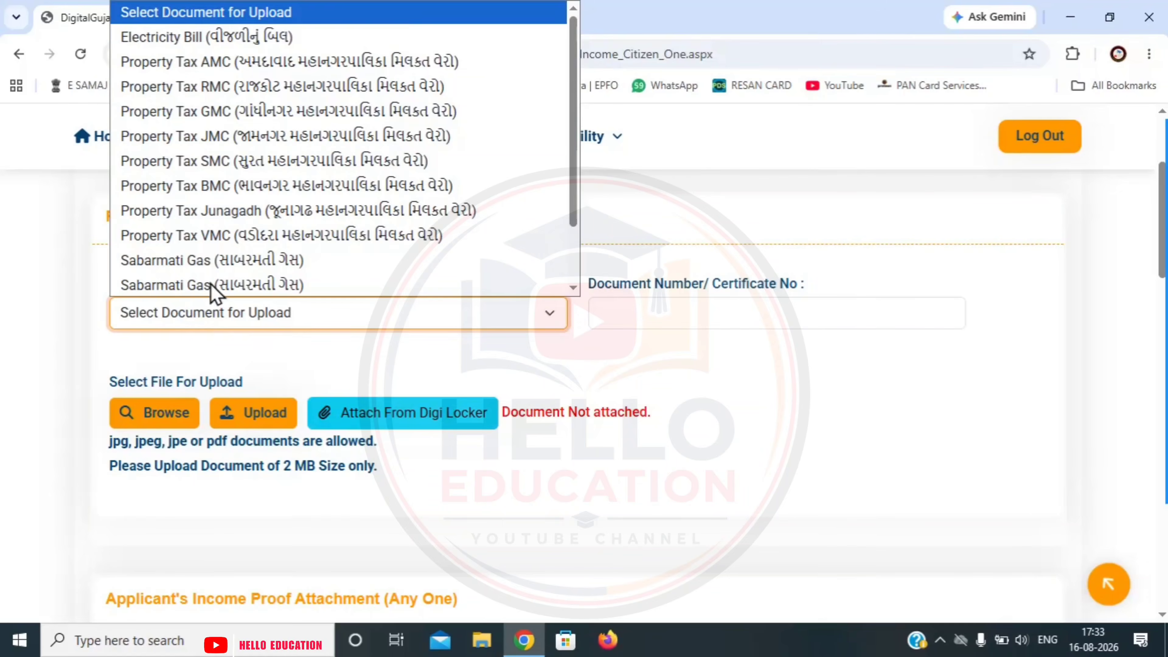
key(Up)
key(Up)
key(Up)
key(Up)
key(Up)
key(Up)
key(Up)
key(Down)
key(Down)
key(Down)
key(Down)
key(Down)
key(Down)
key(Down)
key(Down)
key(Down)
key(Down)
key(Down)
key(Down)
key(Down)
key(Down)
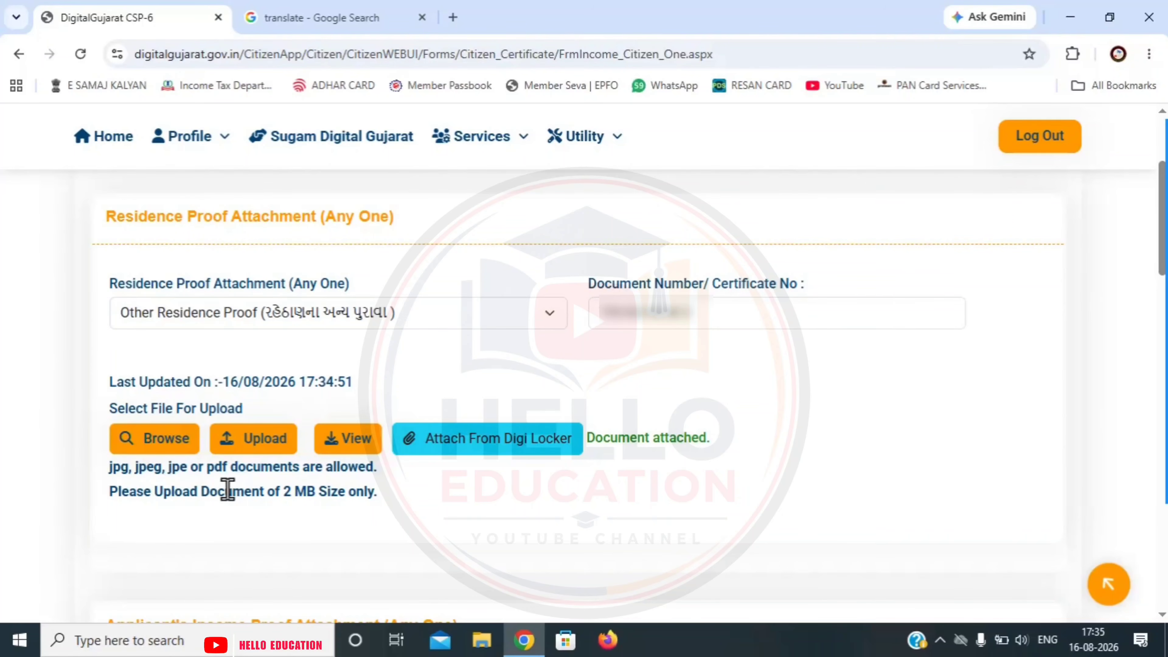
scroll(305, 276, down, 4)
click(287, 344)
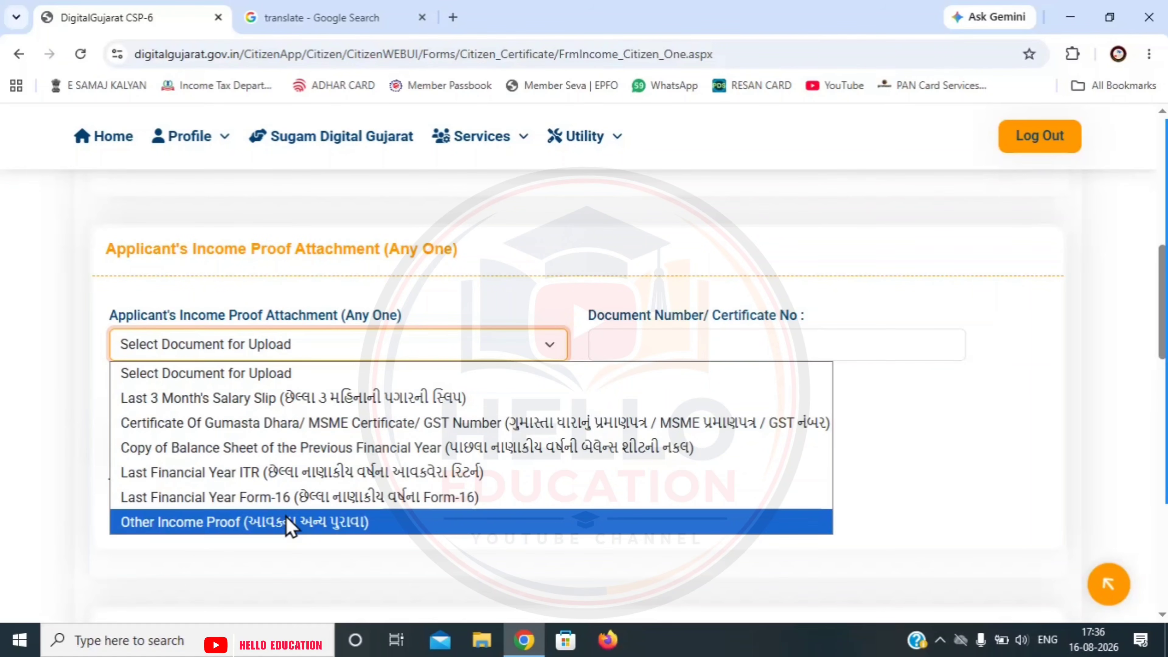
- Choose Last Financial Year Form-16 as income proof, attach its file and enter its document number
click(302, 507)
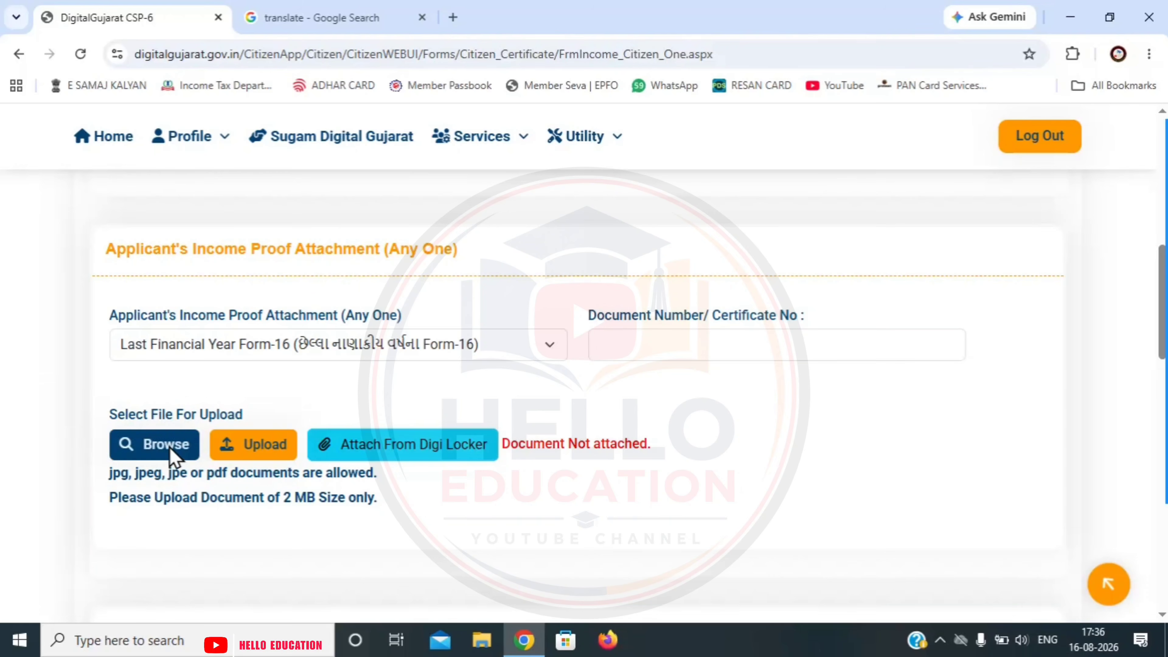
click(183, 451)
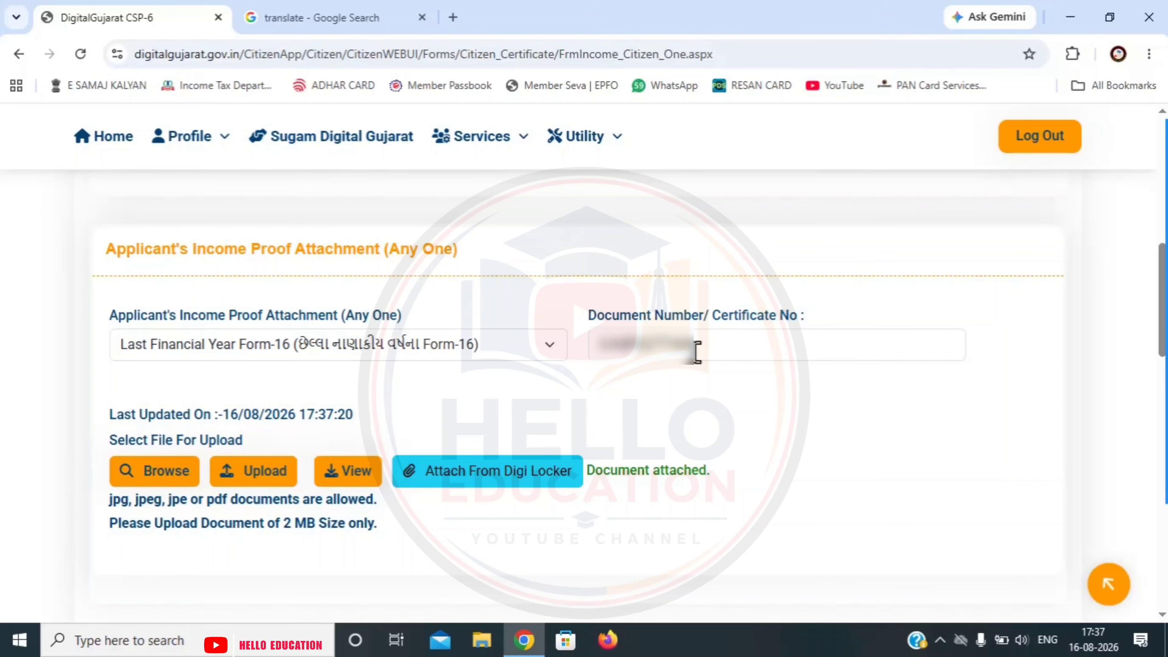
click(725, 416)
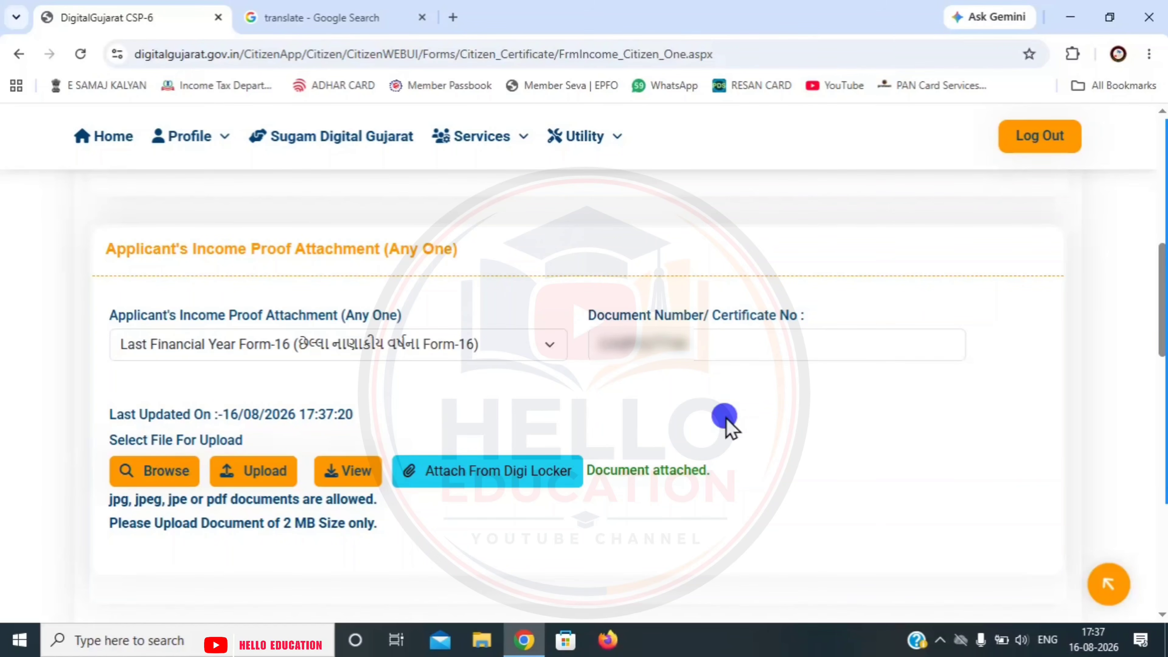
scroll(460, 285, down, 5)
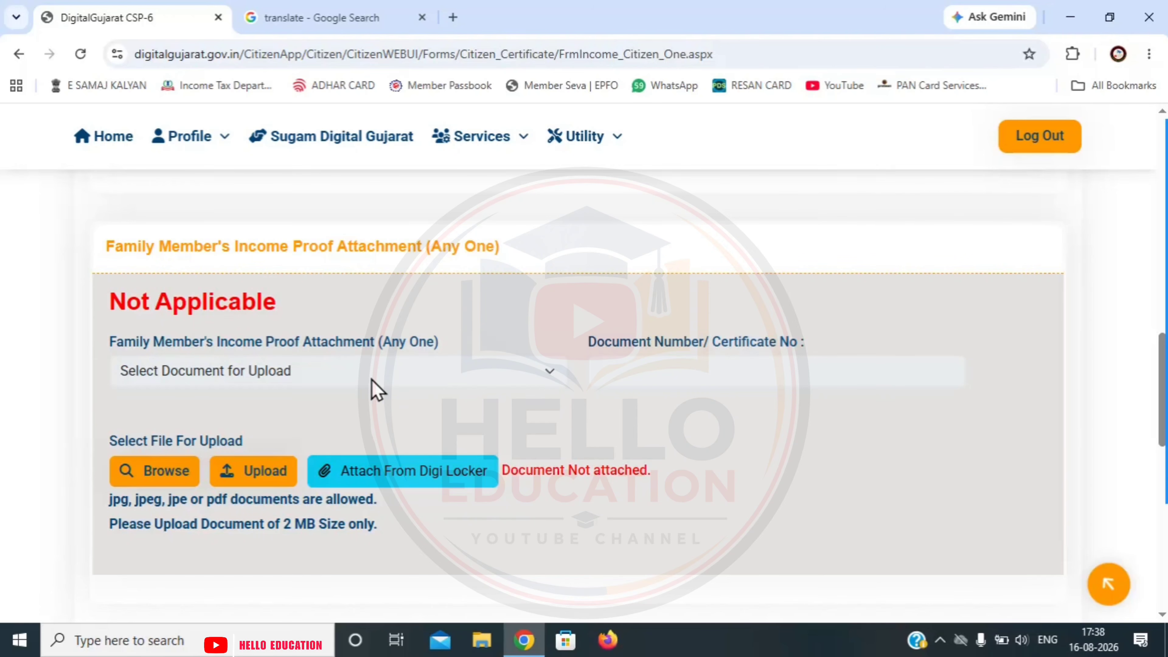
- Submit the completed form and give consent in the family-income Self Declaration dialog
click(507, 558)
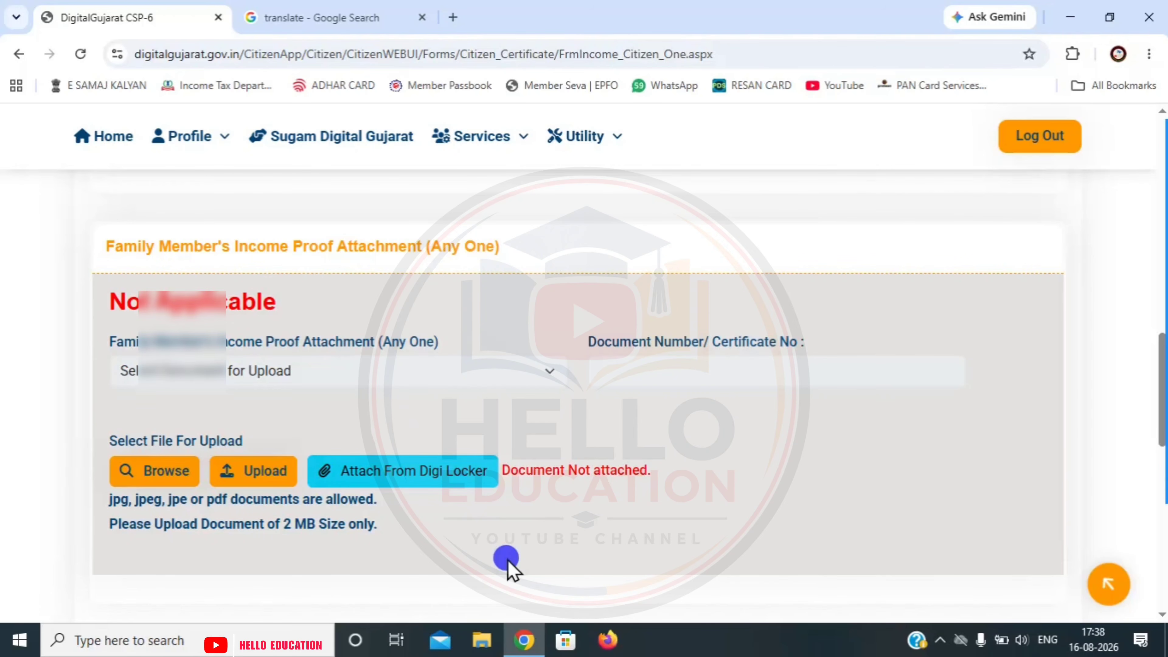
scroll(506, 558, down, 10)
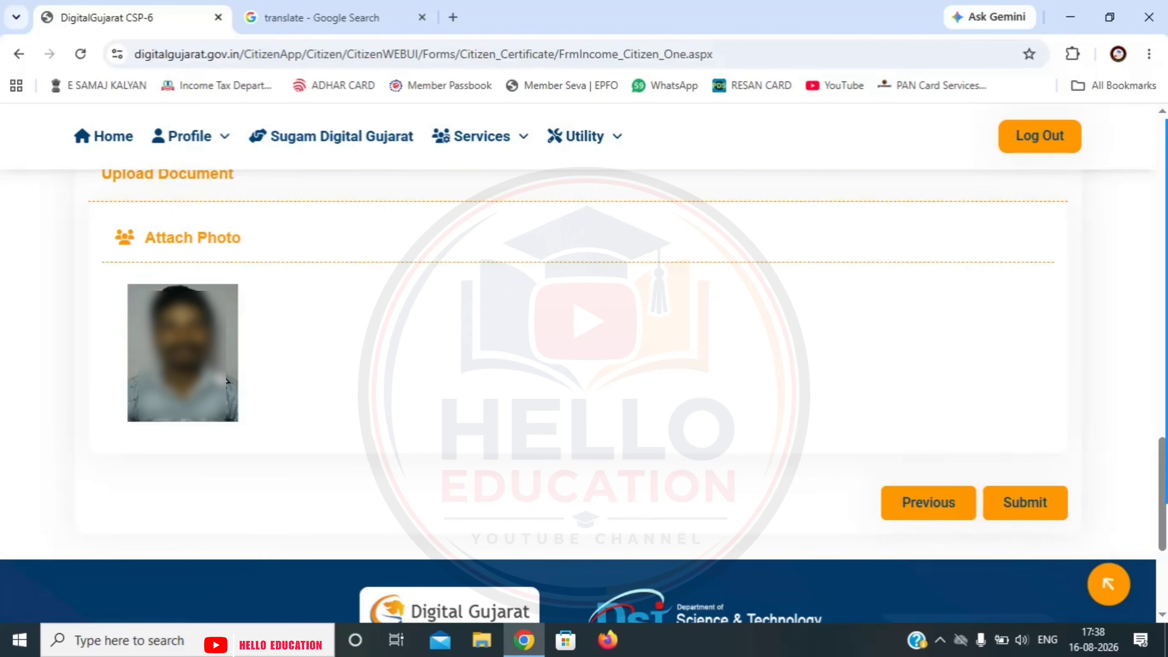
click(1028, 503)
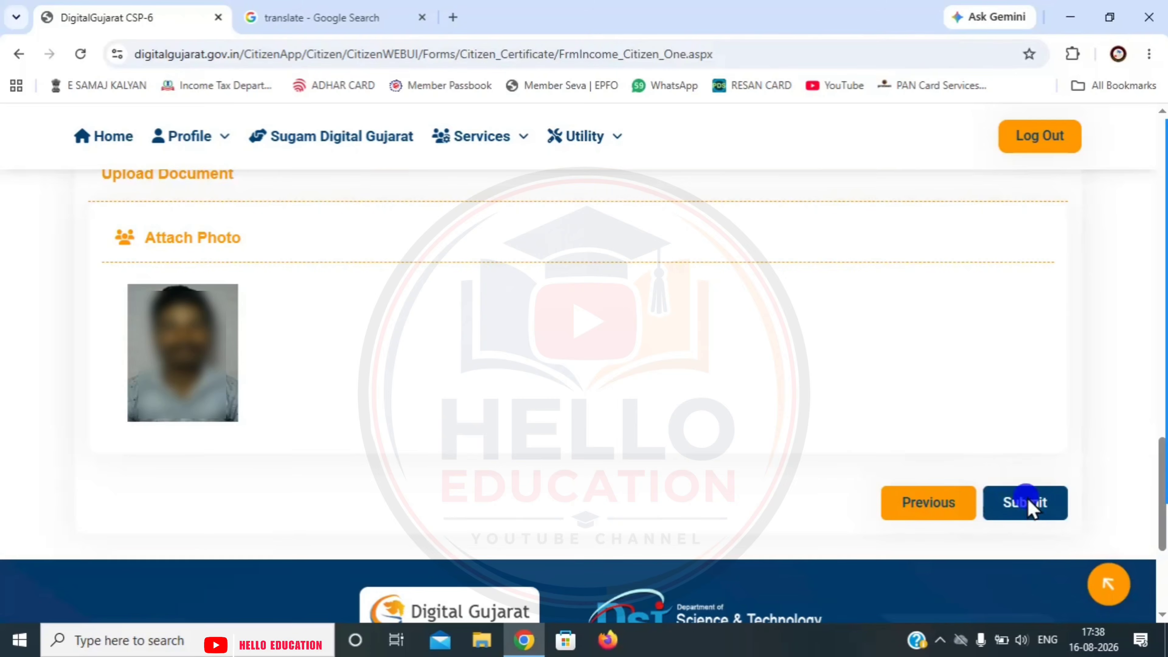
click(99, 175)
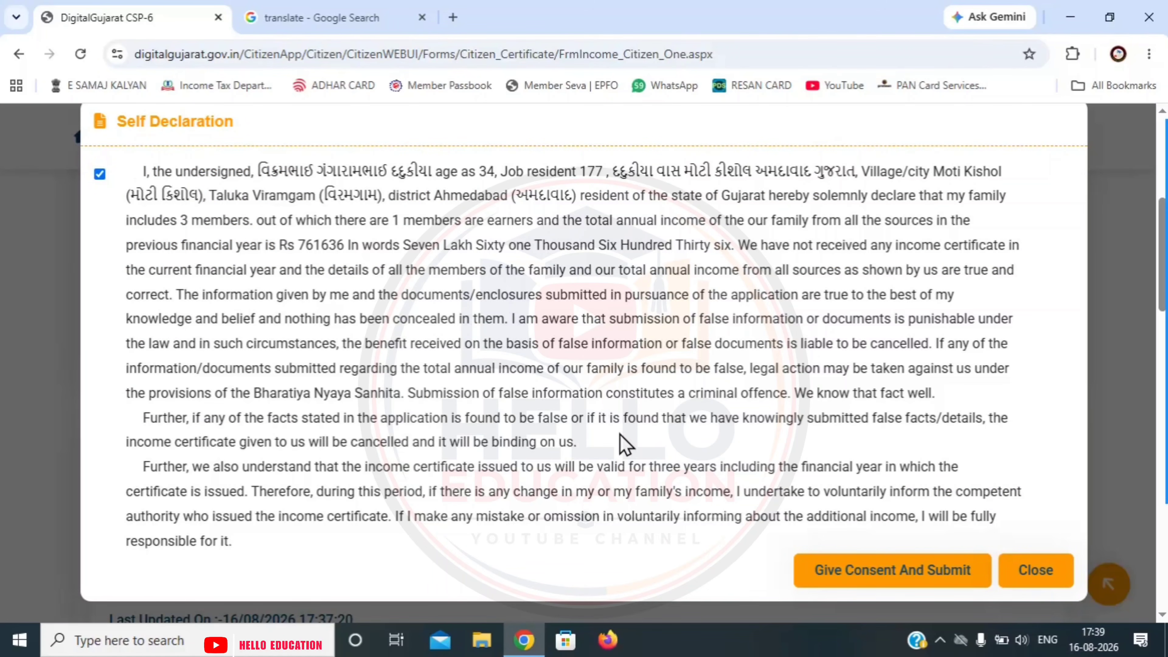
click(889, 572)
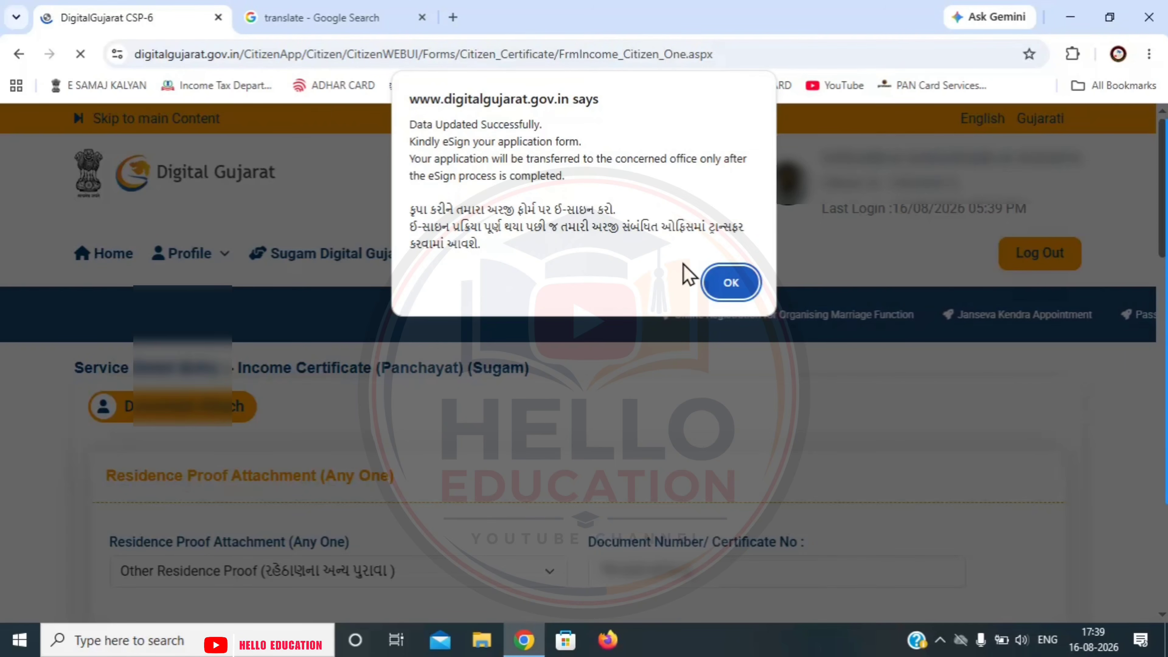
- Dismiss the eSign reminder and choose Make Esign and Pay Using Gateway
click(736, 284)
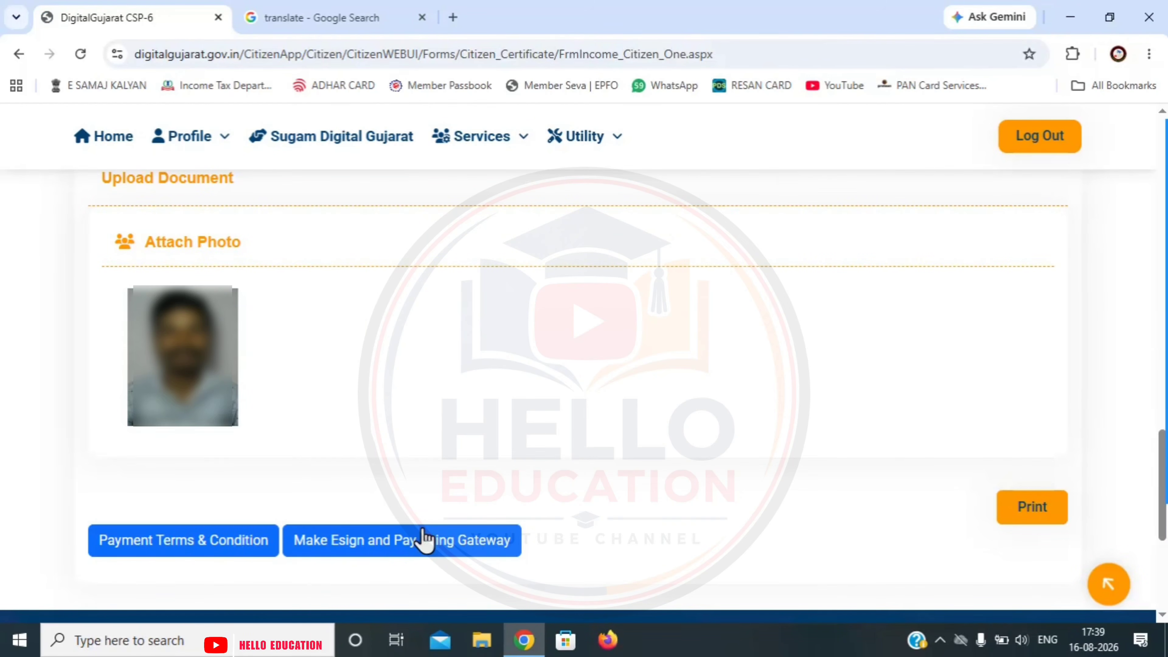
click(408, 542)
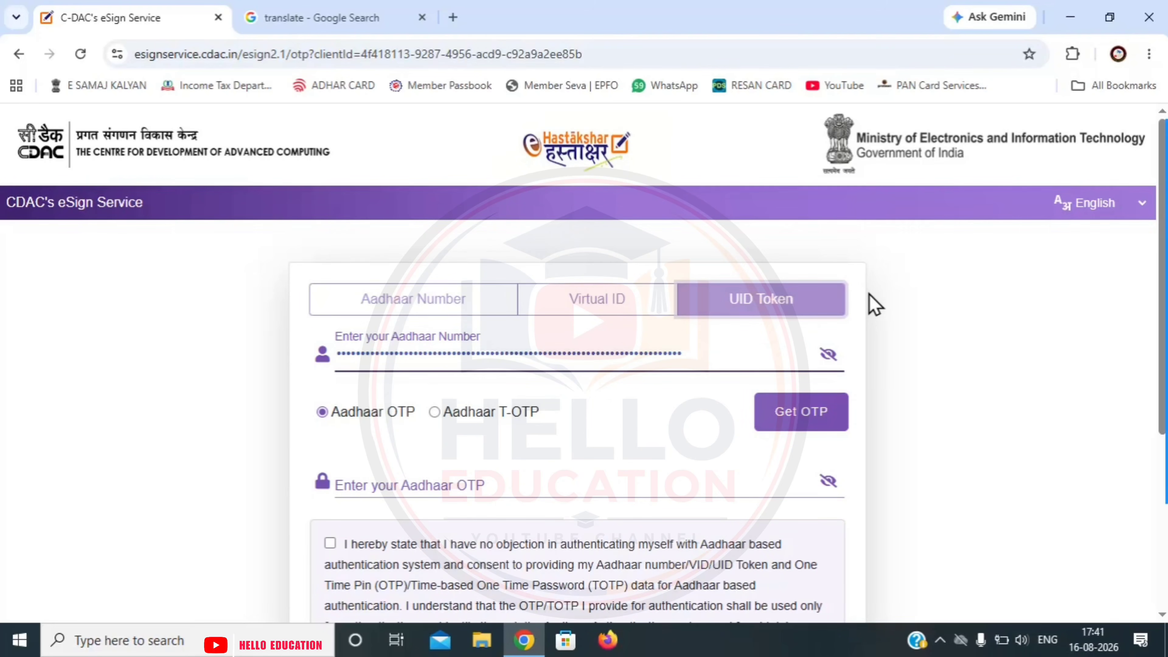
- eSign the application with an Aadhaar OTP, then pay the Rs. 20 fee via the gateway
scroll(555, 391, down, 3)
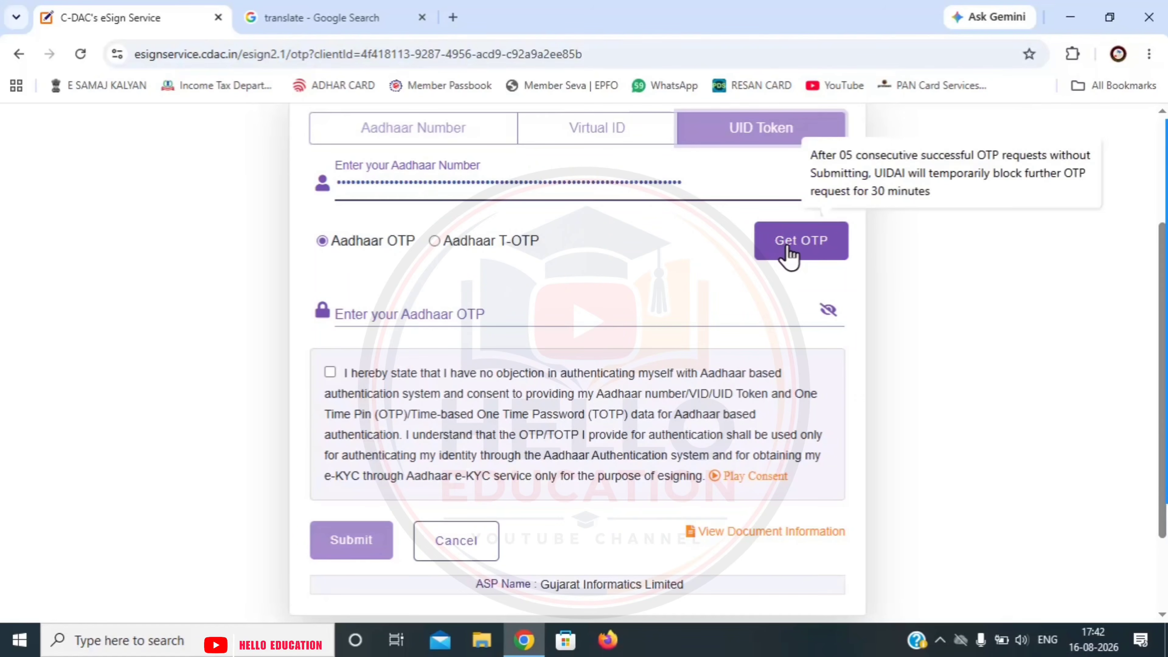
click(789, 256)
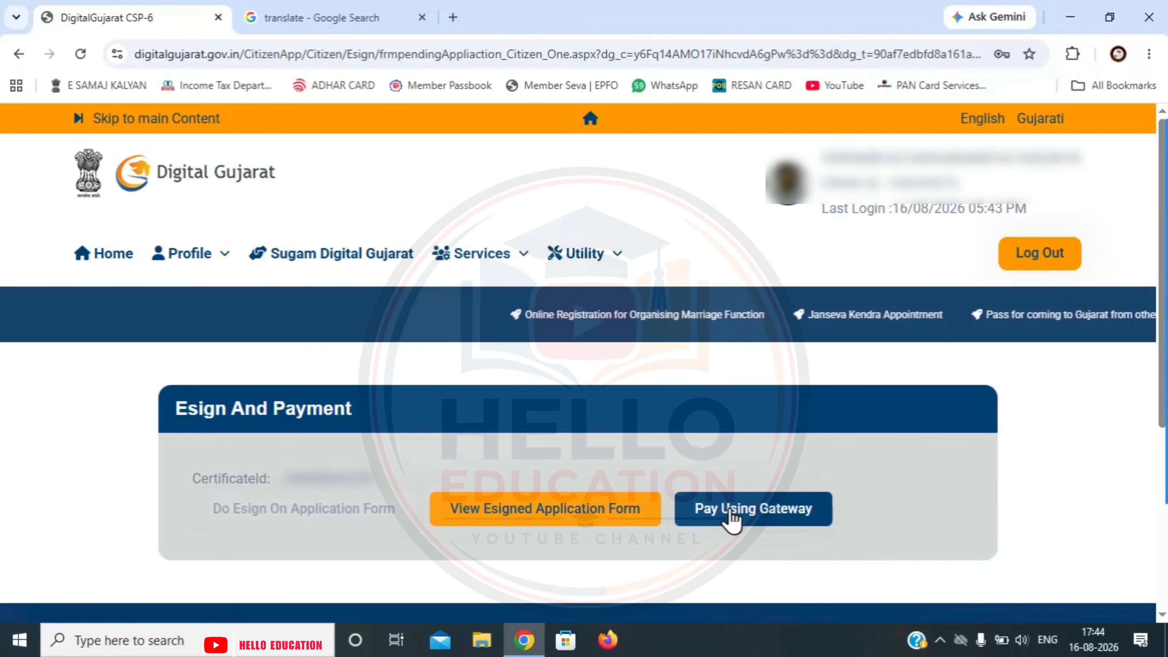
click(731, 510)
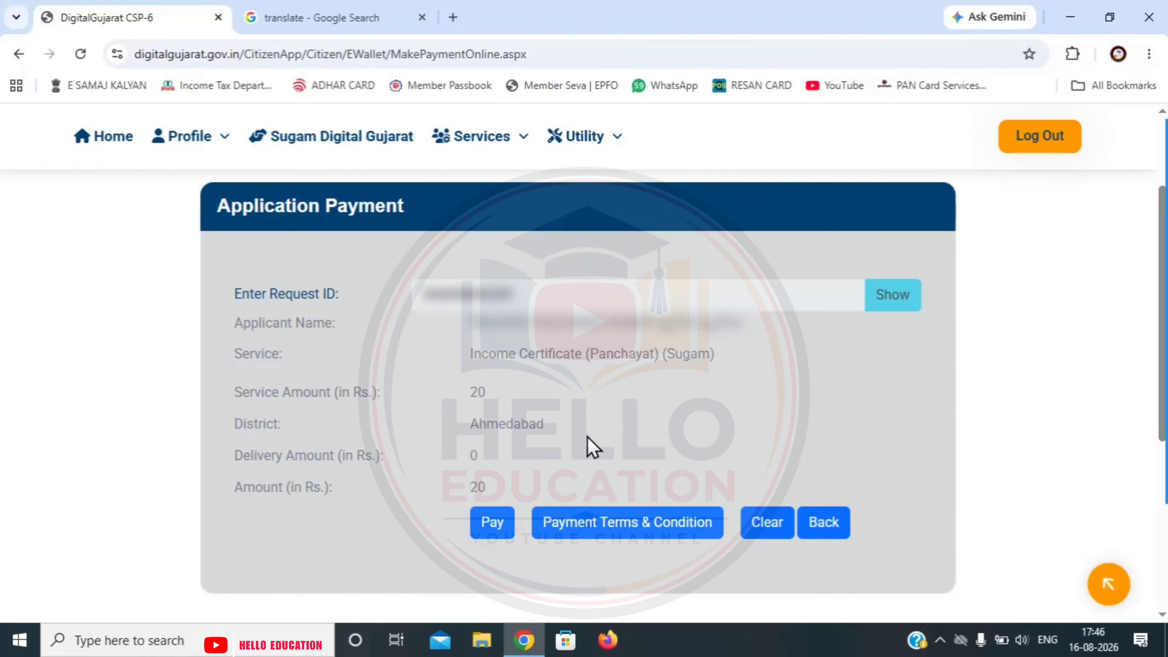
click(492, 532)
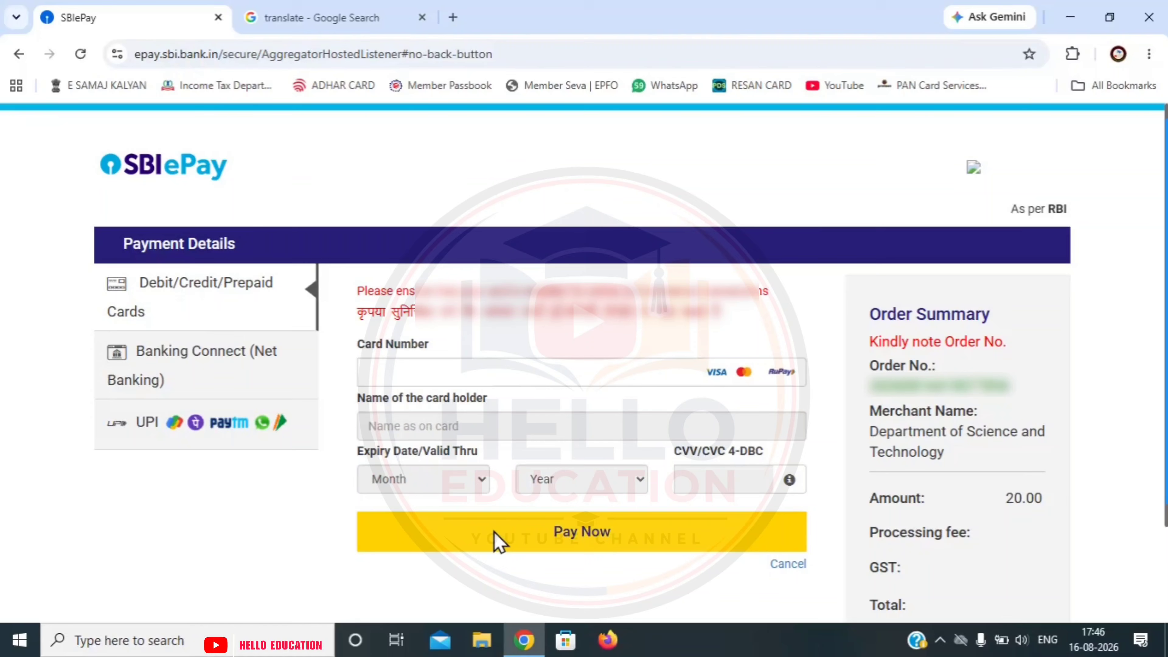
- Pay the Rs. 20.00 fee in SBIePay by UPI QR
click(211, 435)
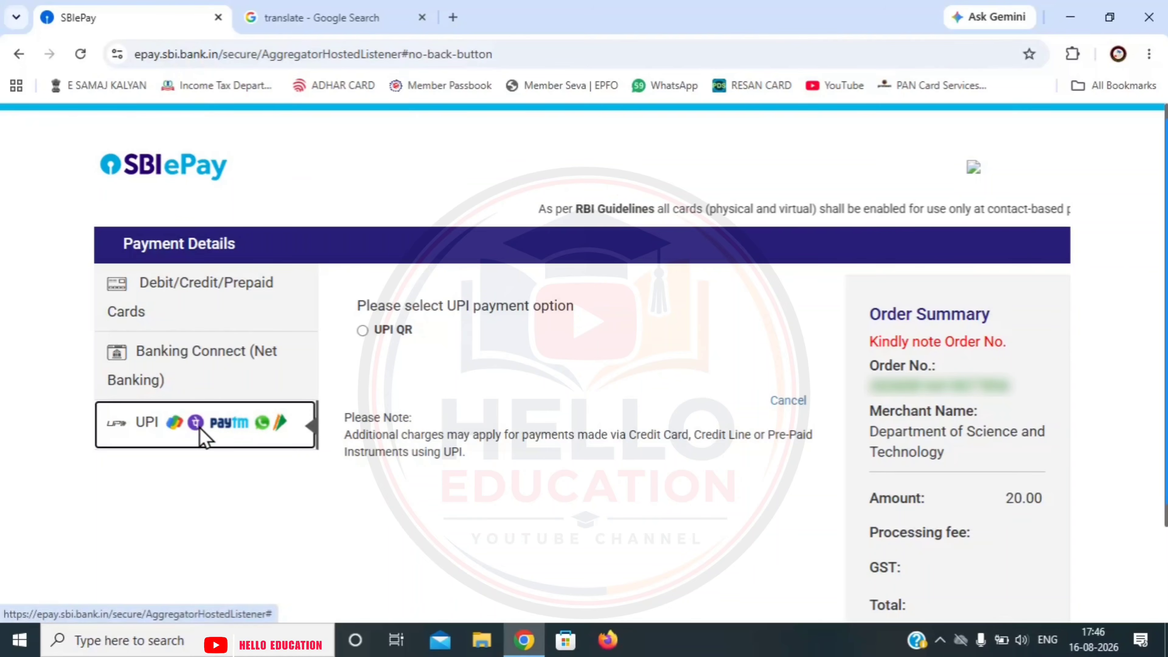
click(362, 330)
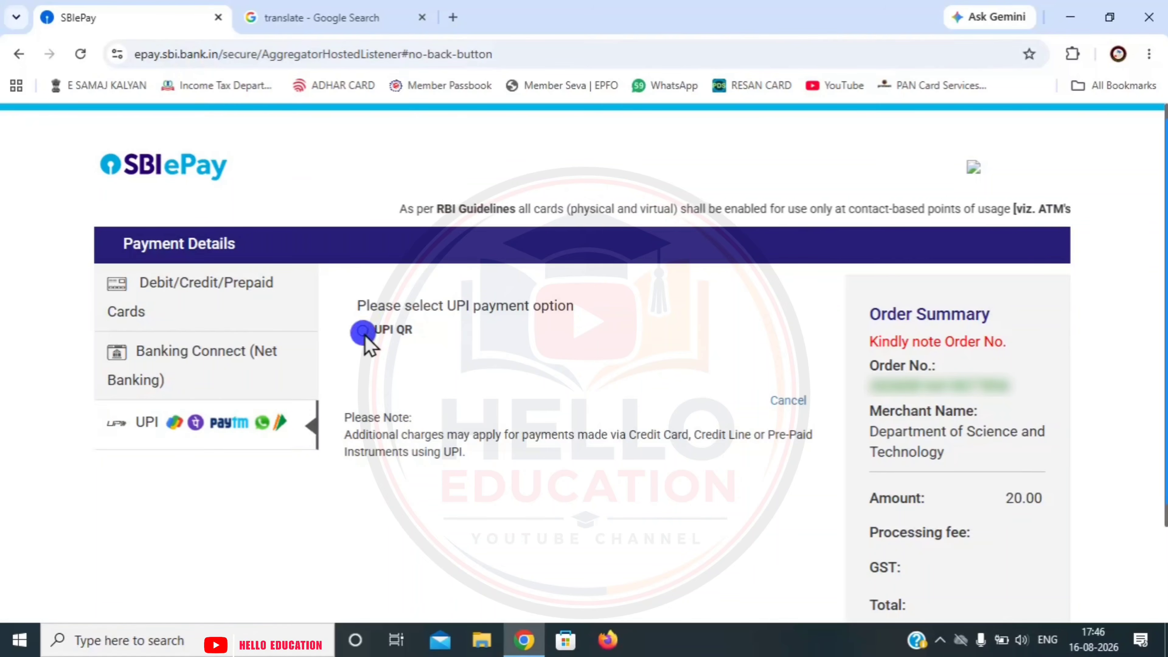
click(542, 418)
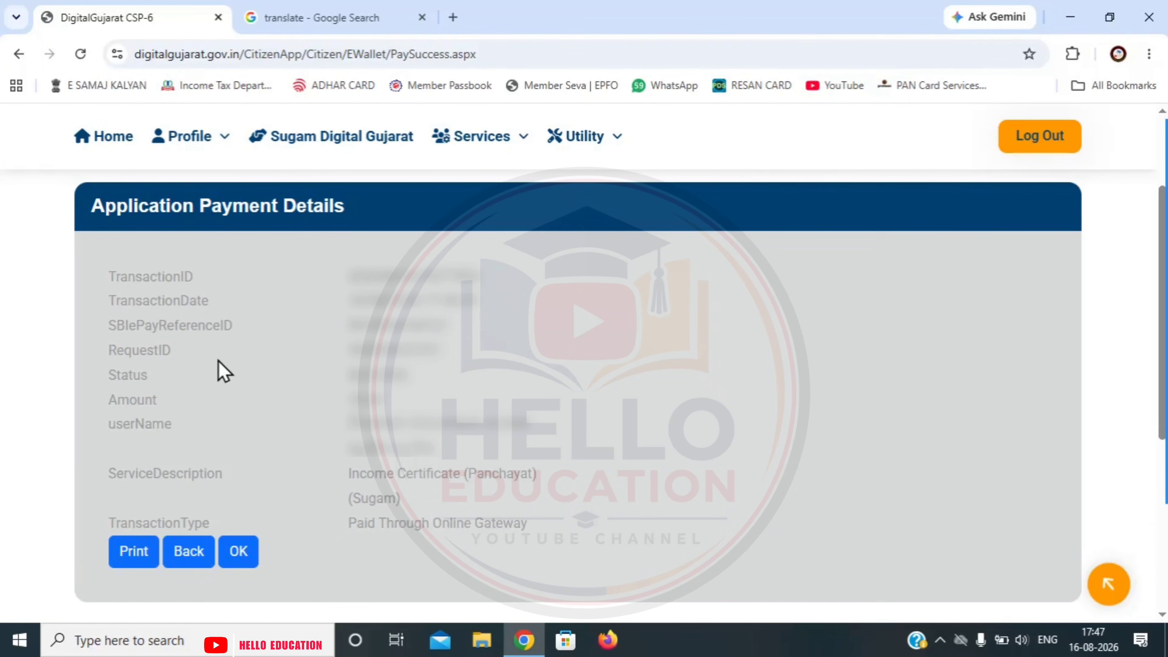
- Go back to Service Requests and show this year's requests to check the application status
click(236, 551)
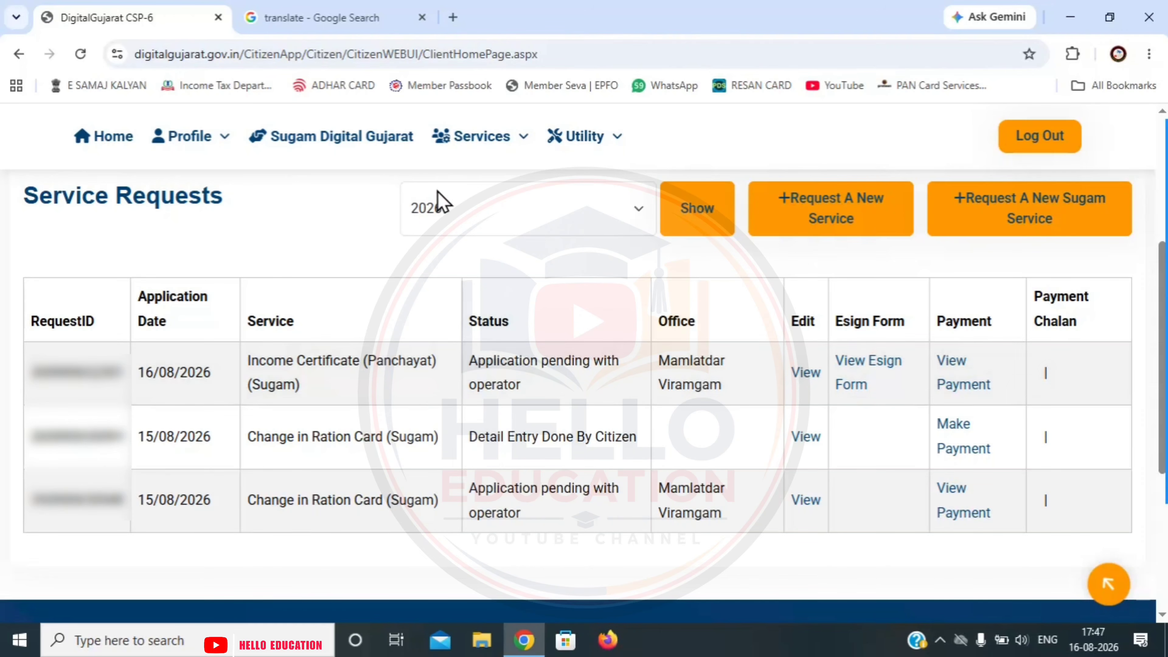
click(688, 230)
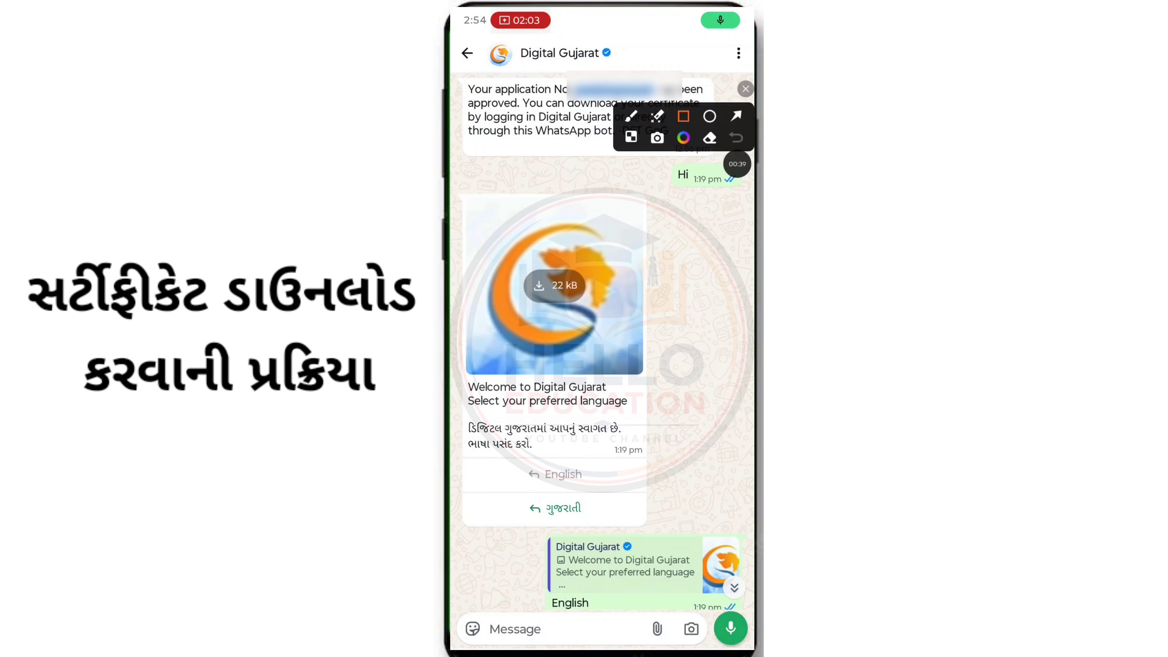
- Start the Digital Gujarat bot chat and choose the Download Certificate option
mouse_move(562, 70)
mouse_down()
mouse_move(604, 94)
mouse_move(667, 104)
mouse_up()
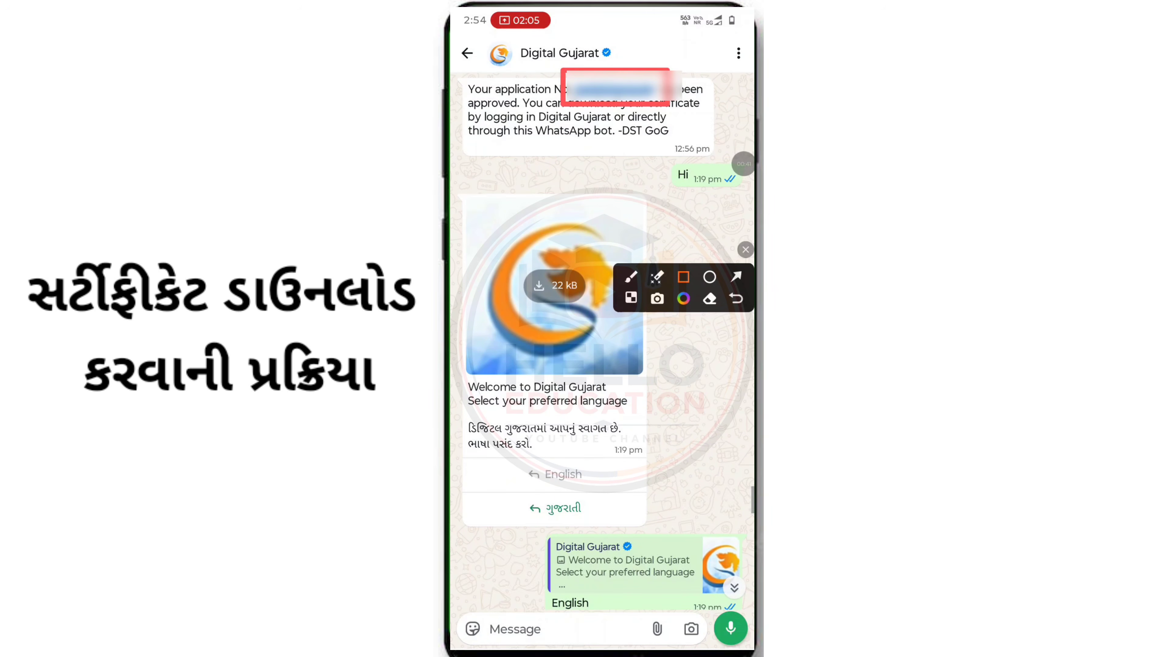
click(746, 249)
click(747, 163)
click(697, 186)
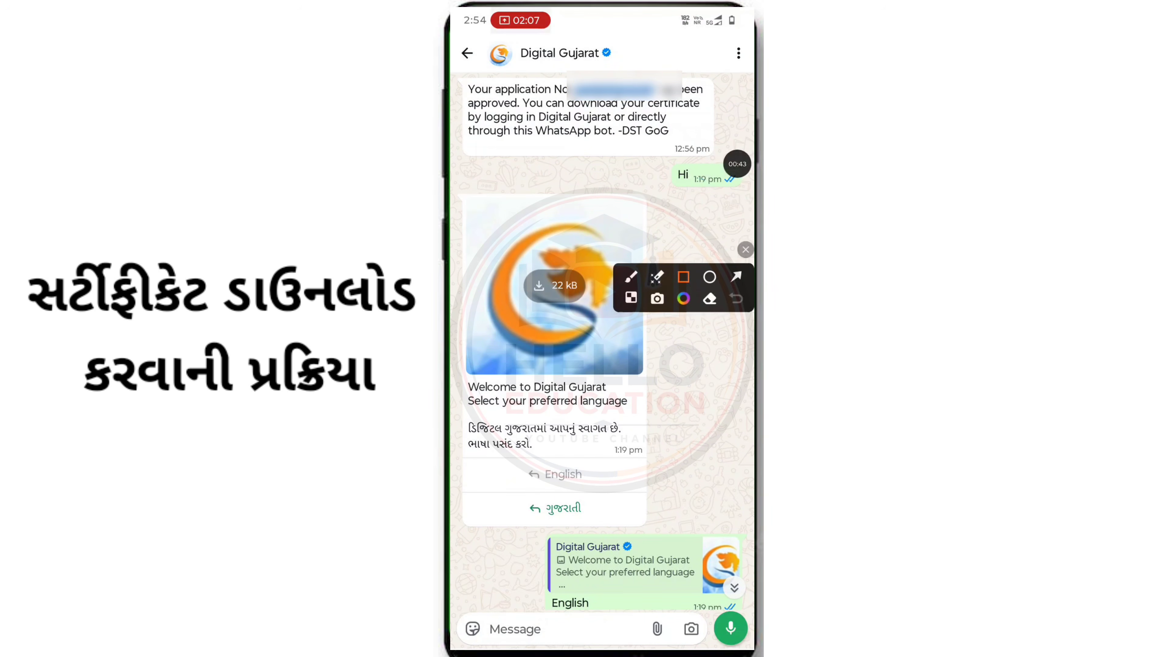
drag(684, 287, 618, 138)
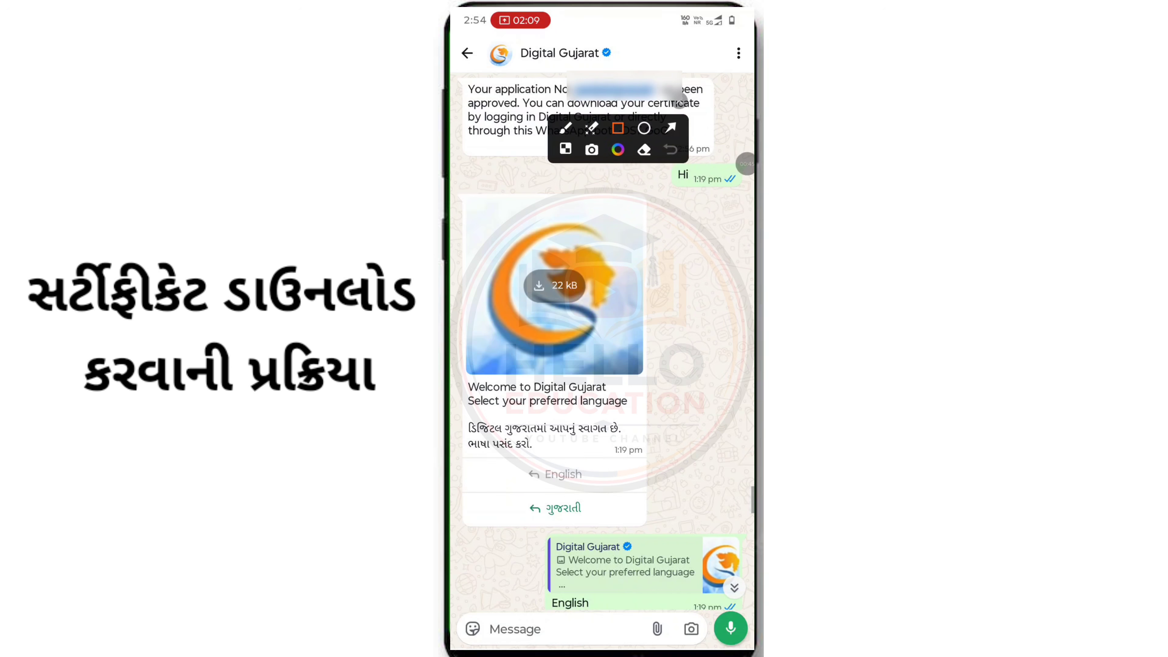
drag(501, 458, 617, 538)
click(670, 149)
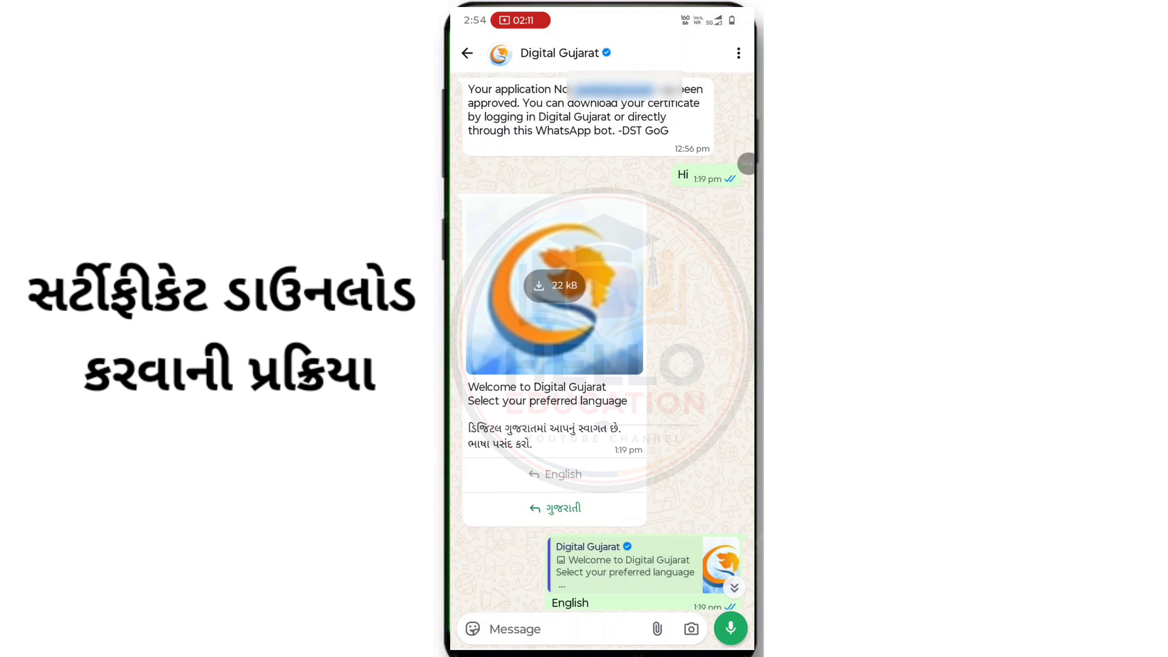
- Scroll down the bot chat and continue to the Mobile Number step
scroll(606, 340, down, 3)
scroll(606, 340, down, 5)
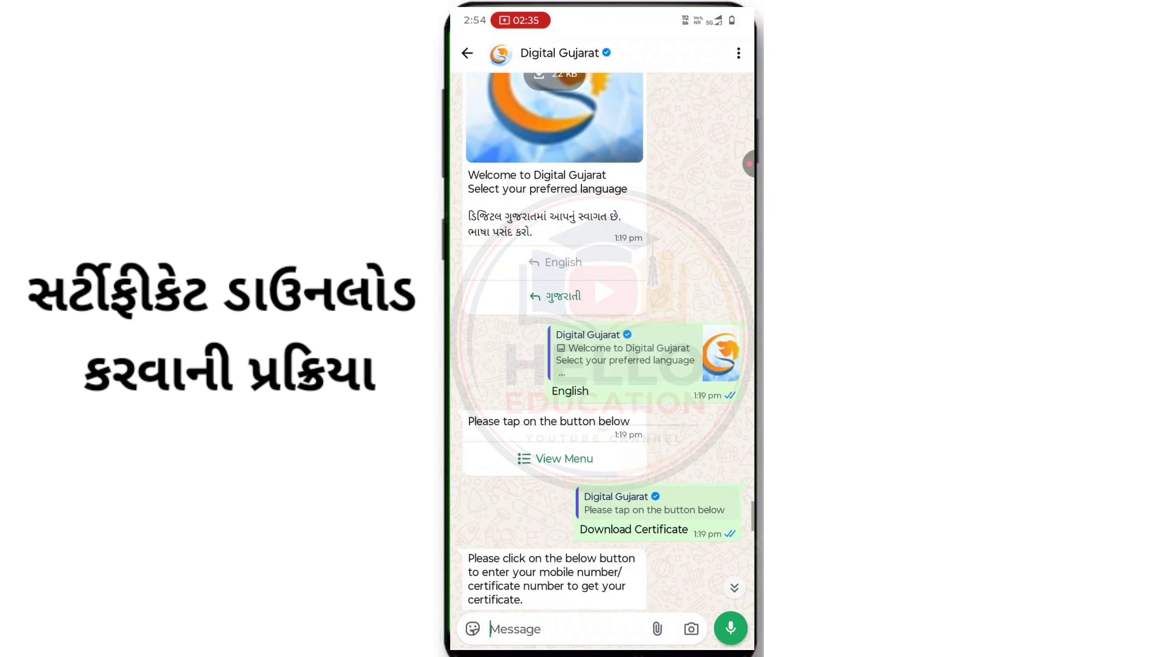
scroll(606, 341, down, 3)
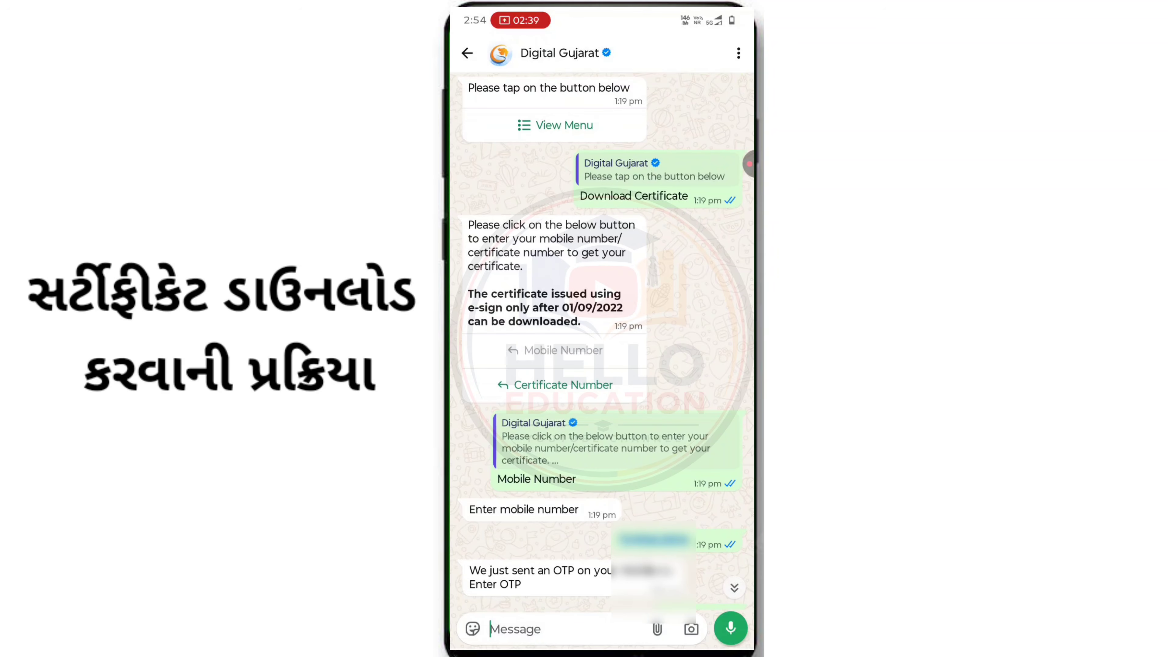
click(749, 163)
click(700, 184)
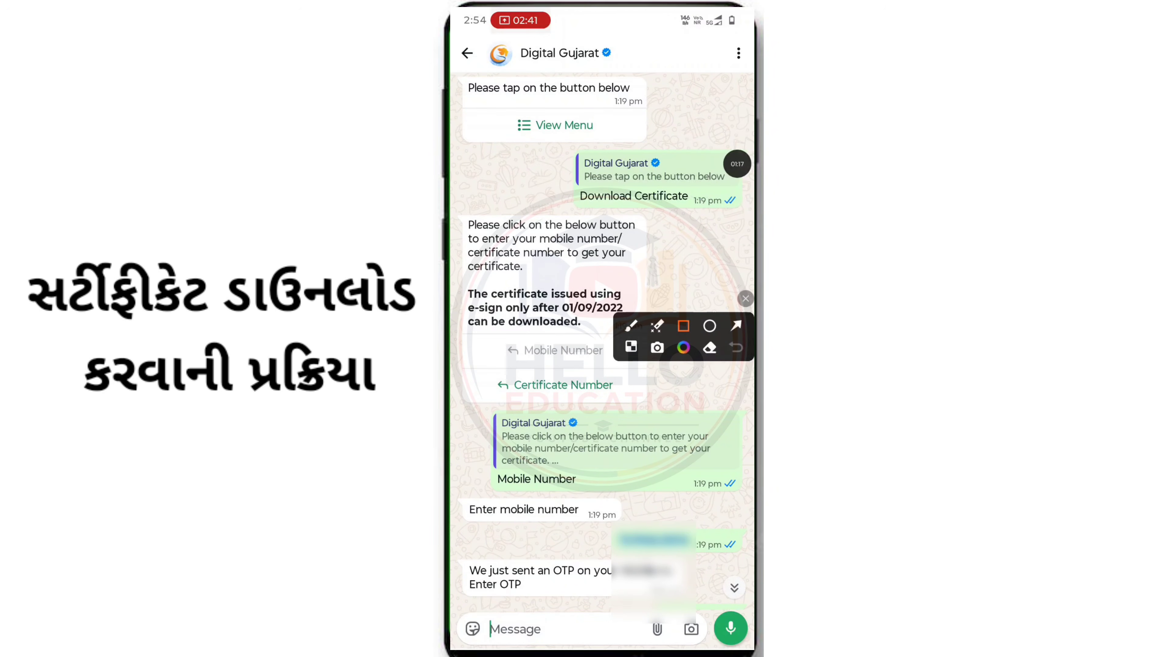
mouse_move(684, 337)
mouse_down()
mouse_move(619, 208)
mouse_move(615, 129)
mouse_up()
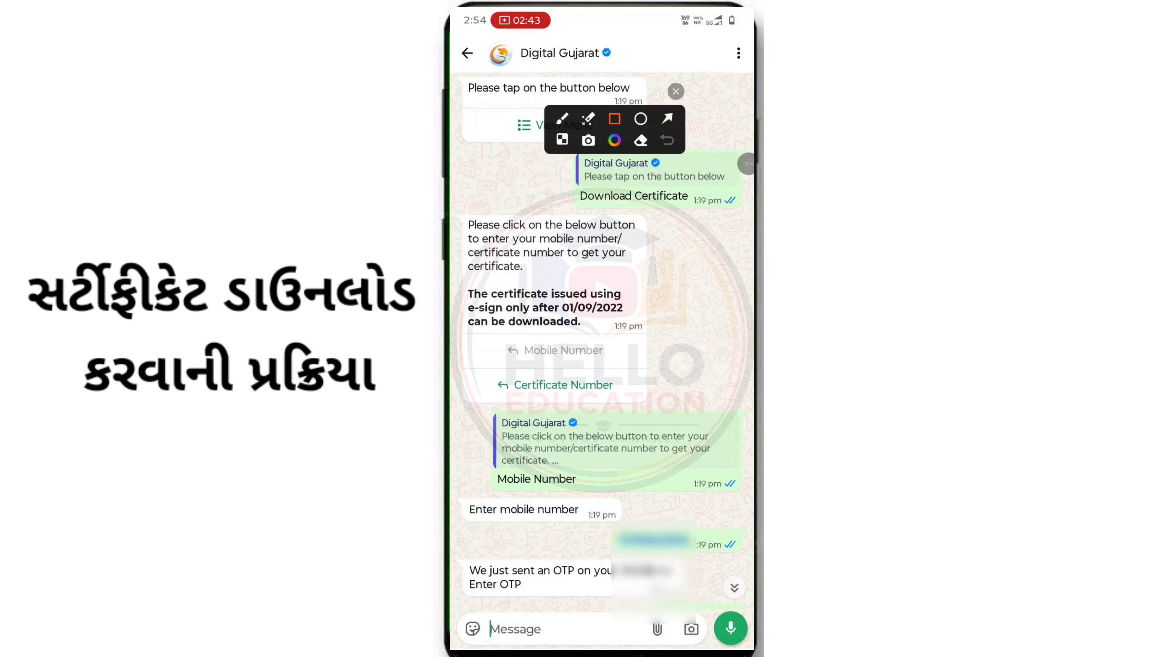
drag(481, 365, 630, 405)
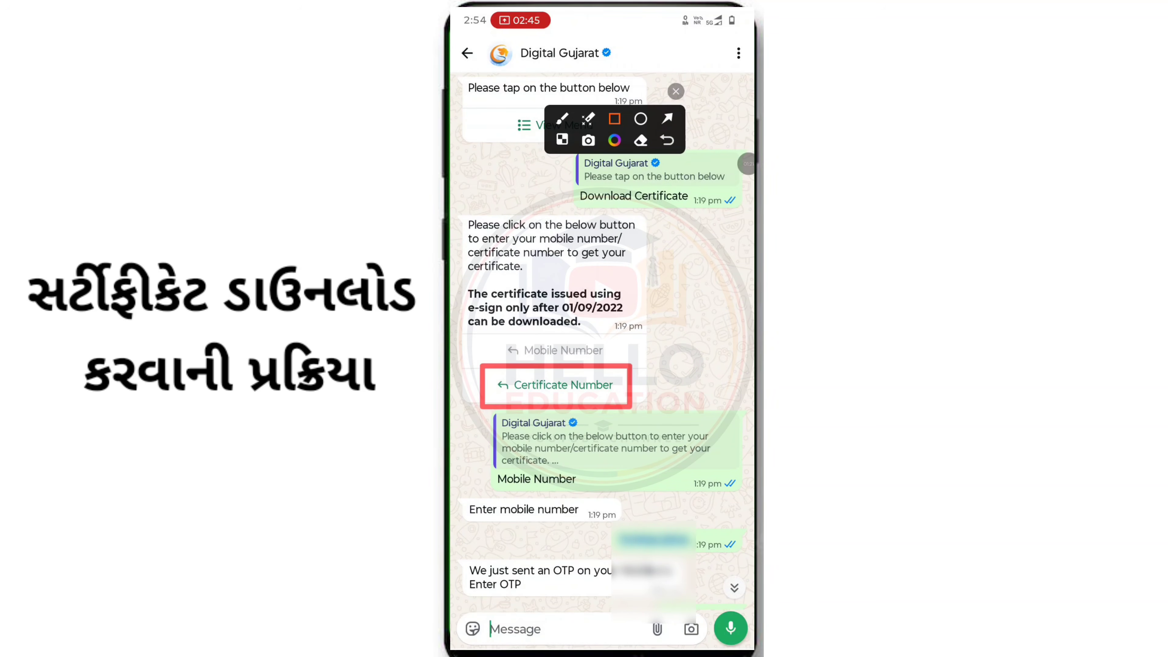
click(668, 140)
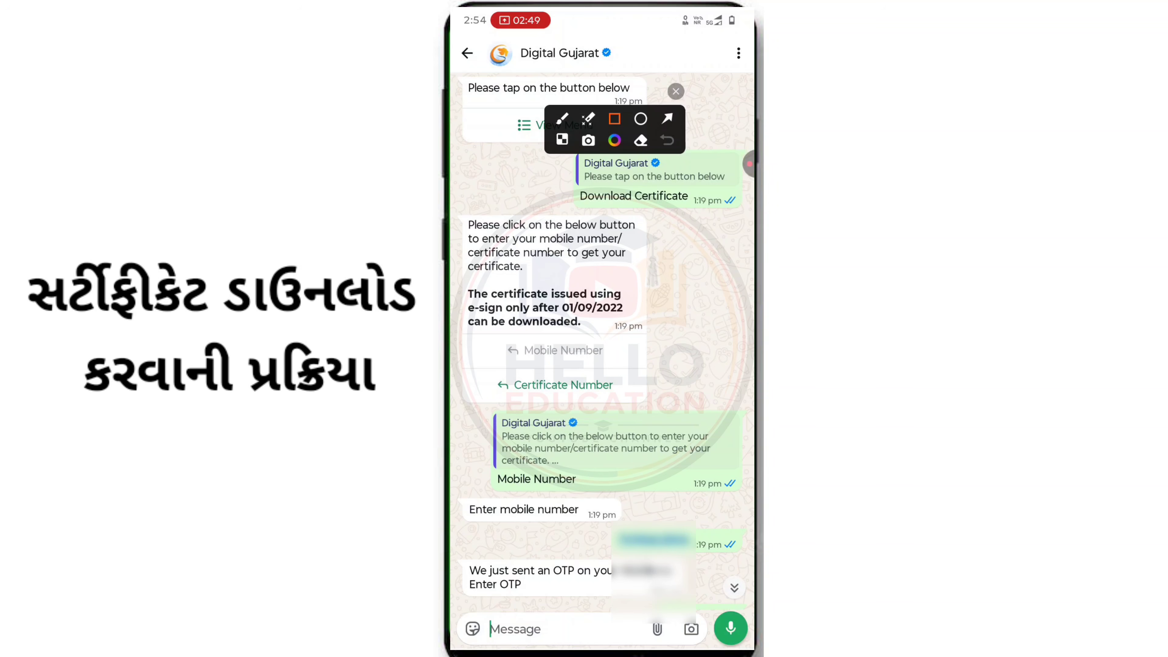
- Supply the registered mobile number and the OTP to the bot
drag(480, 331, 623, 375)
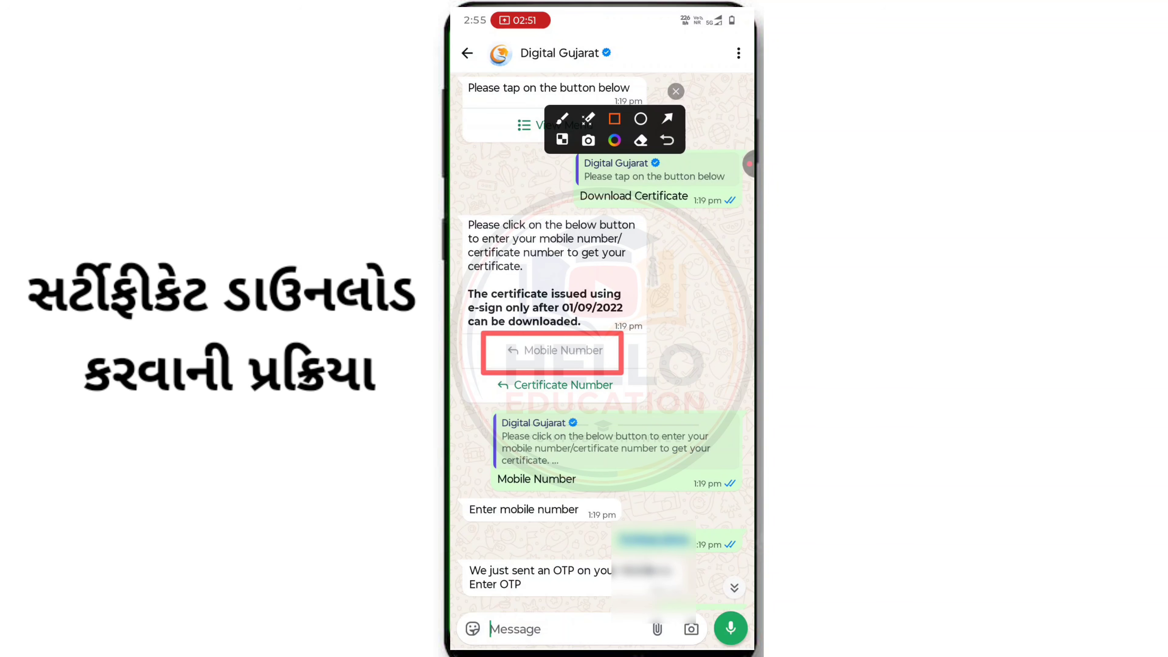
drag(592, 518, 706, 555)
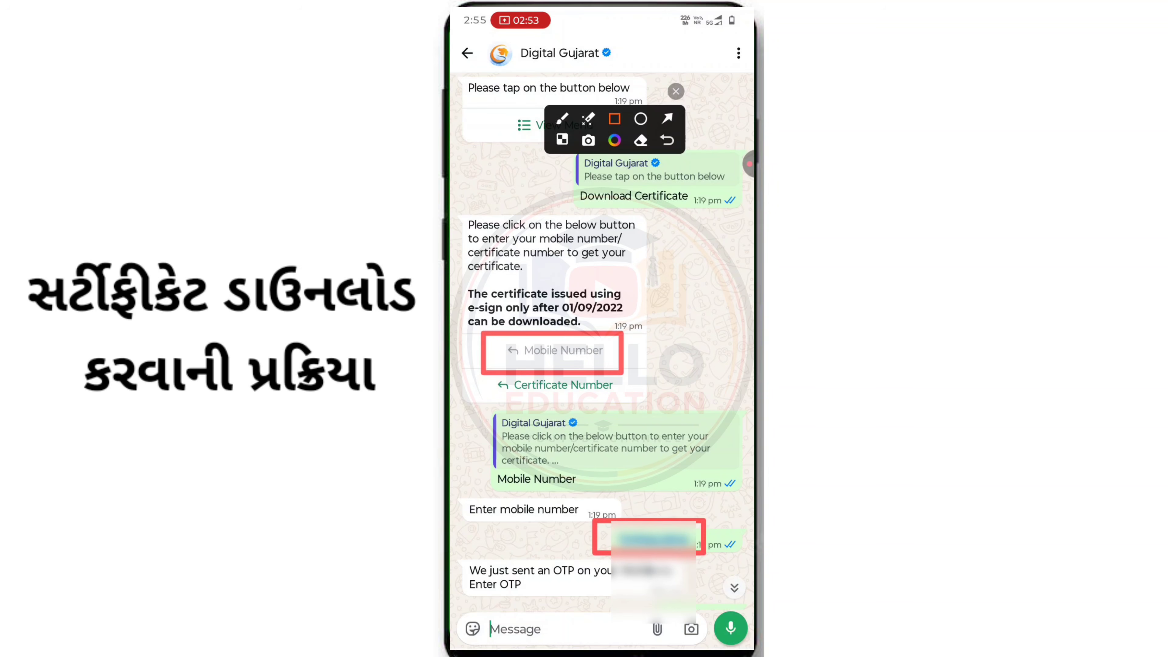
click(675, 91)
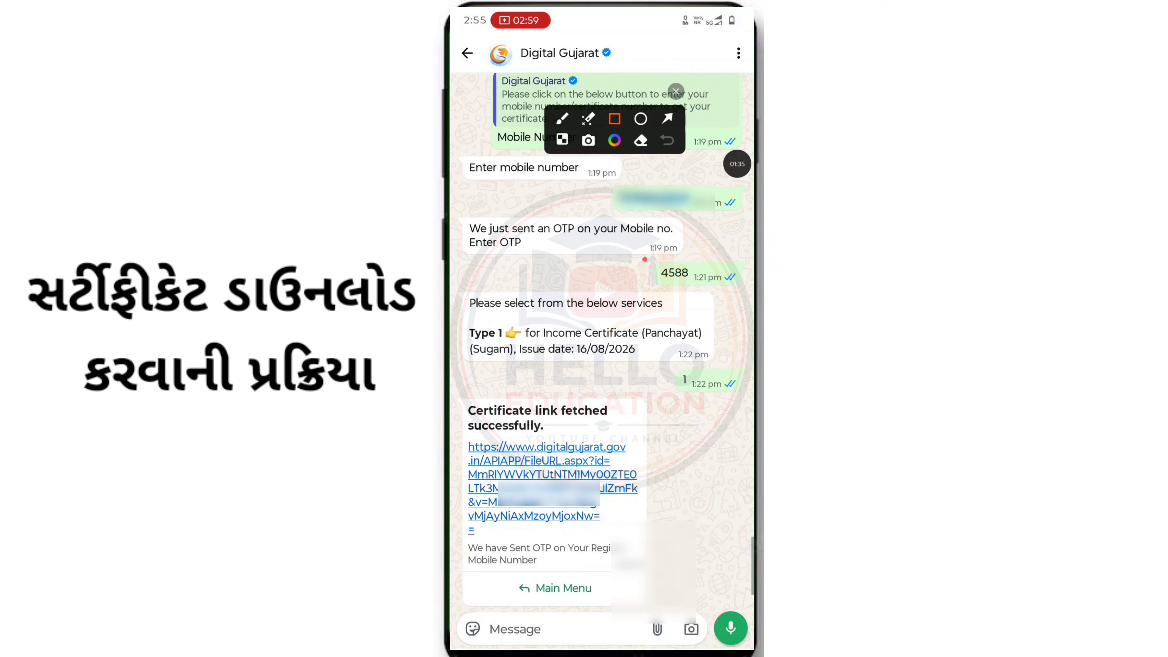
drag(643, 258, 708, 290)
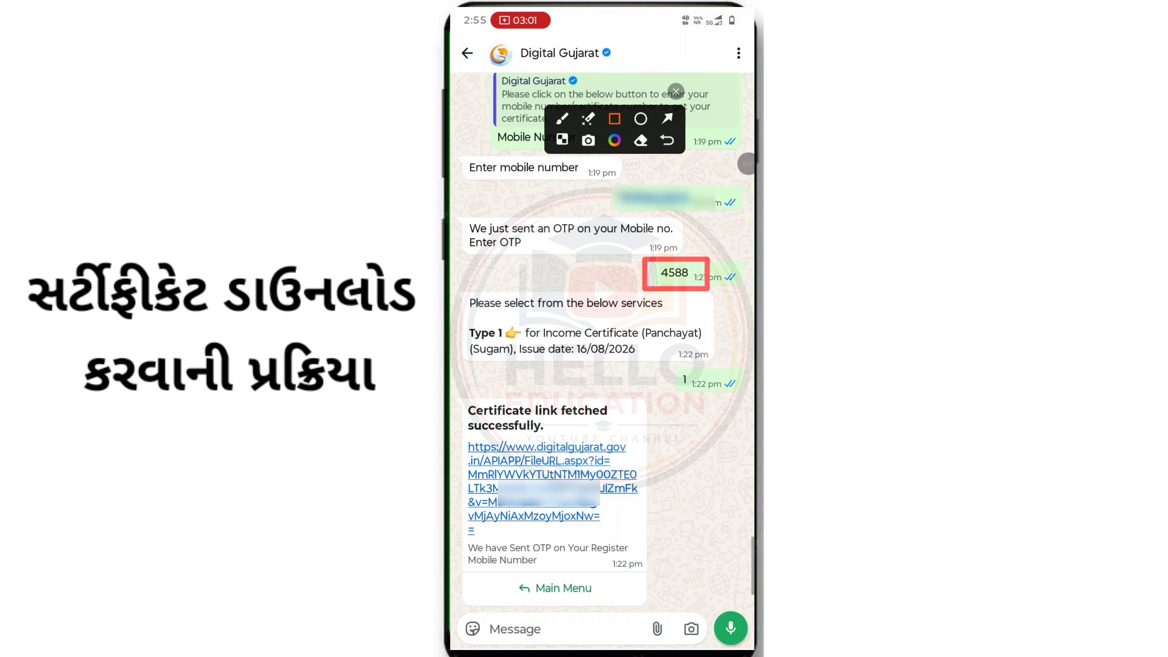
drag(533, 317, 466, 352)
click(666, 140)
drag(504, 319, 703, 353)
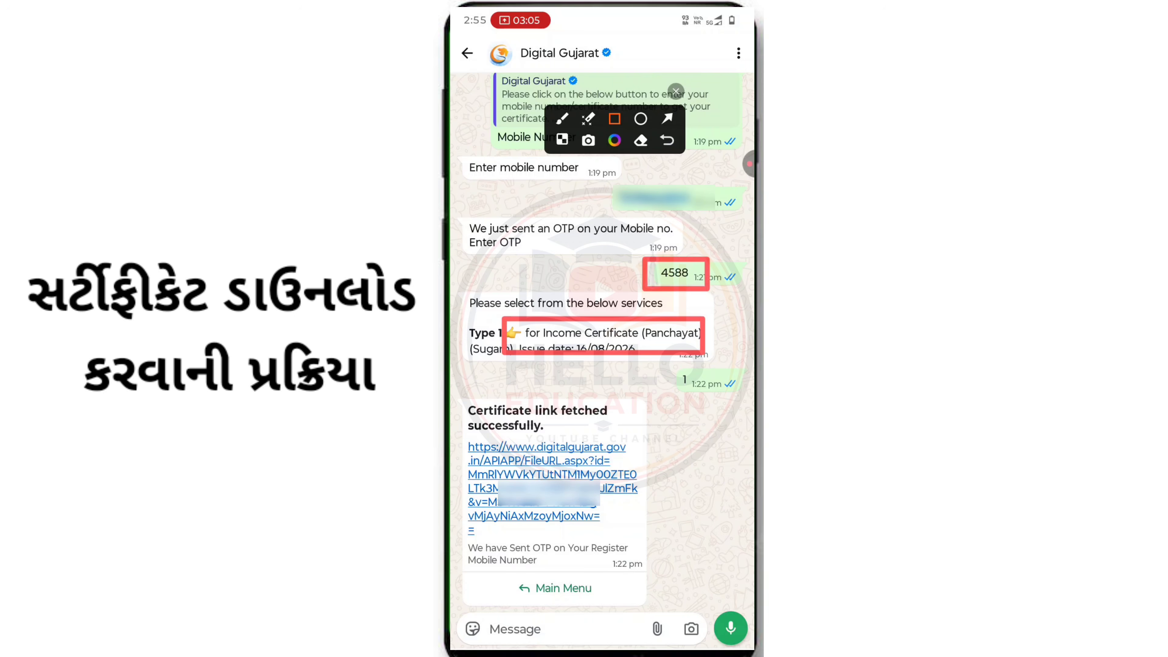
click(667, 140)
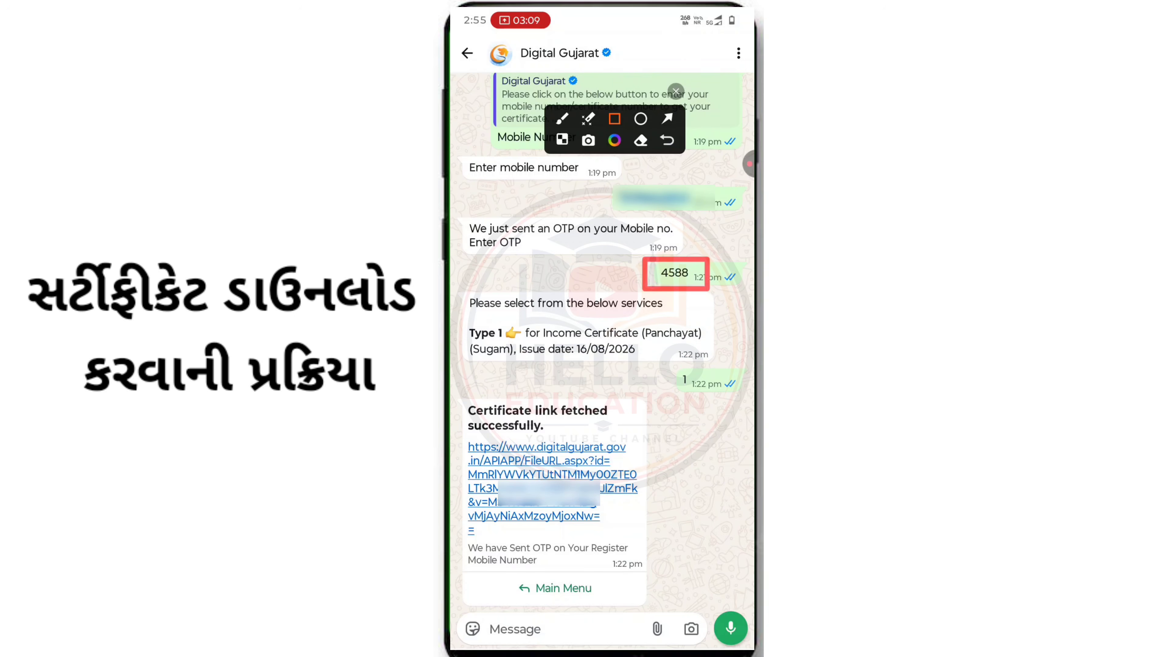
drag(525, 321, 467, 349)
click(667, 141)
- Reach the 'Certificate link fetched successfully' message and open the certificate link
drag(661, 366, 725, 399)
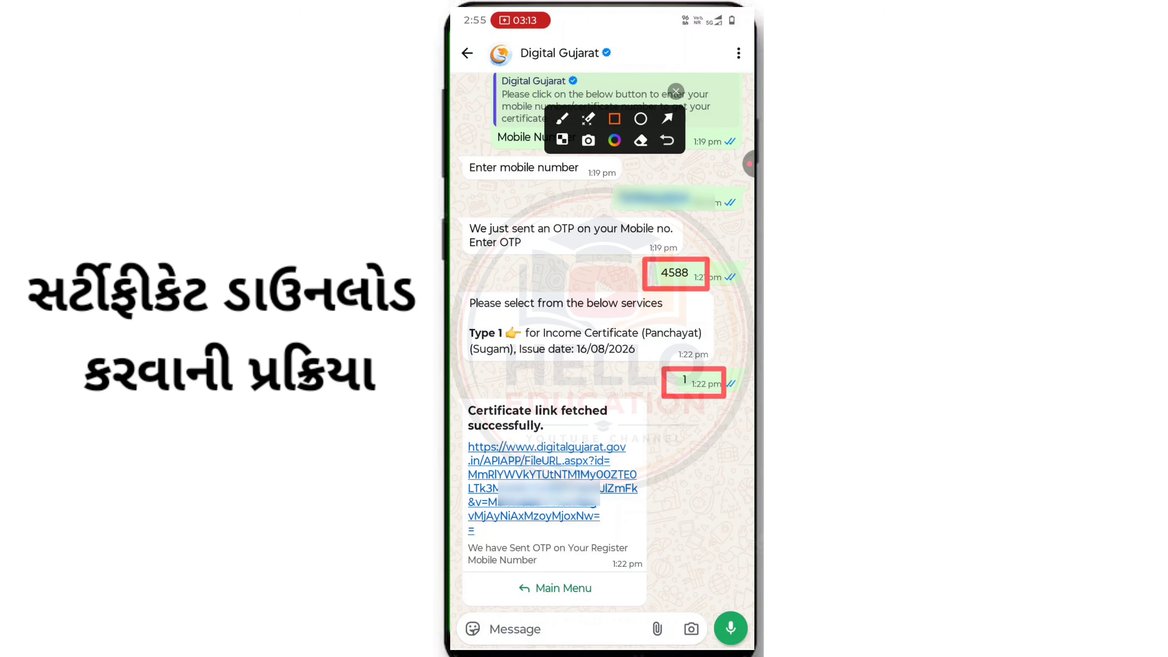
drag(464, 393, 642, 598)
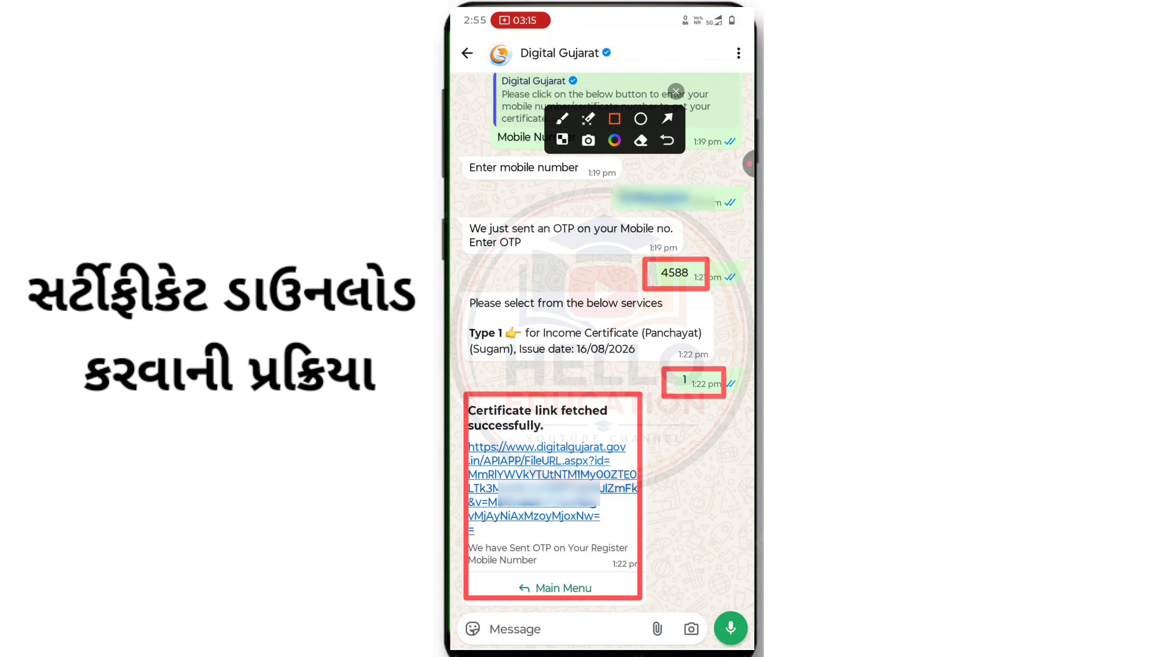
click(666, 140)
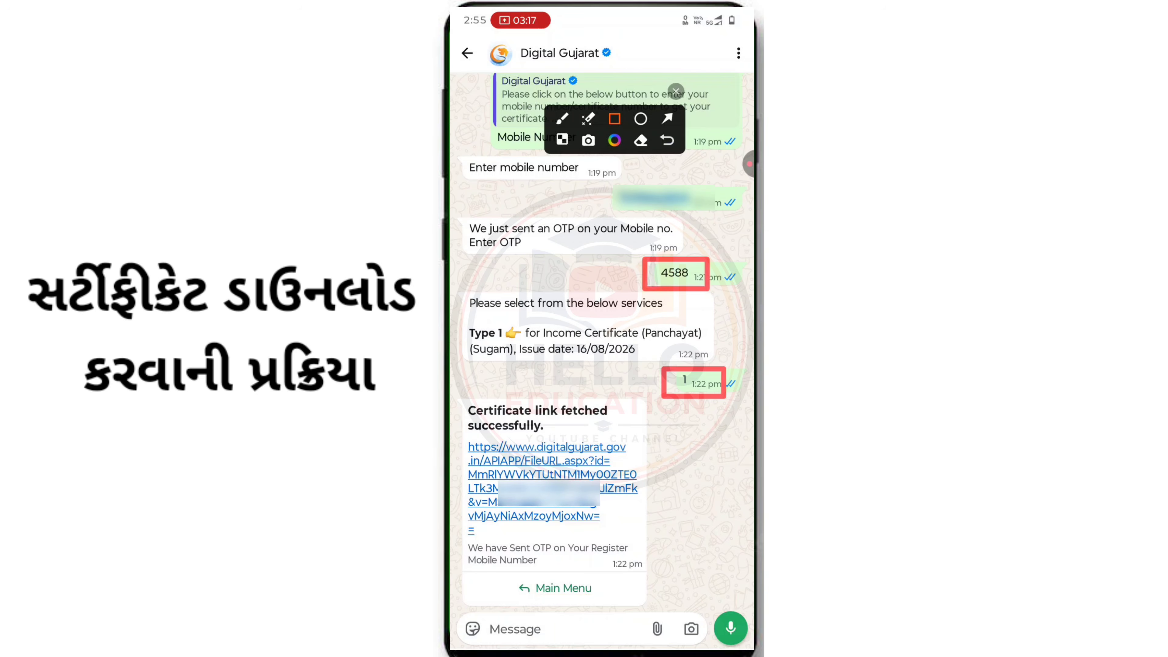
drag(474, 429, 640, 550)
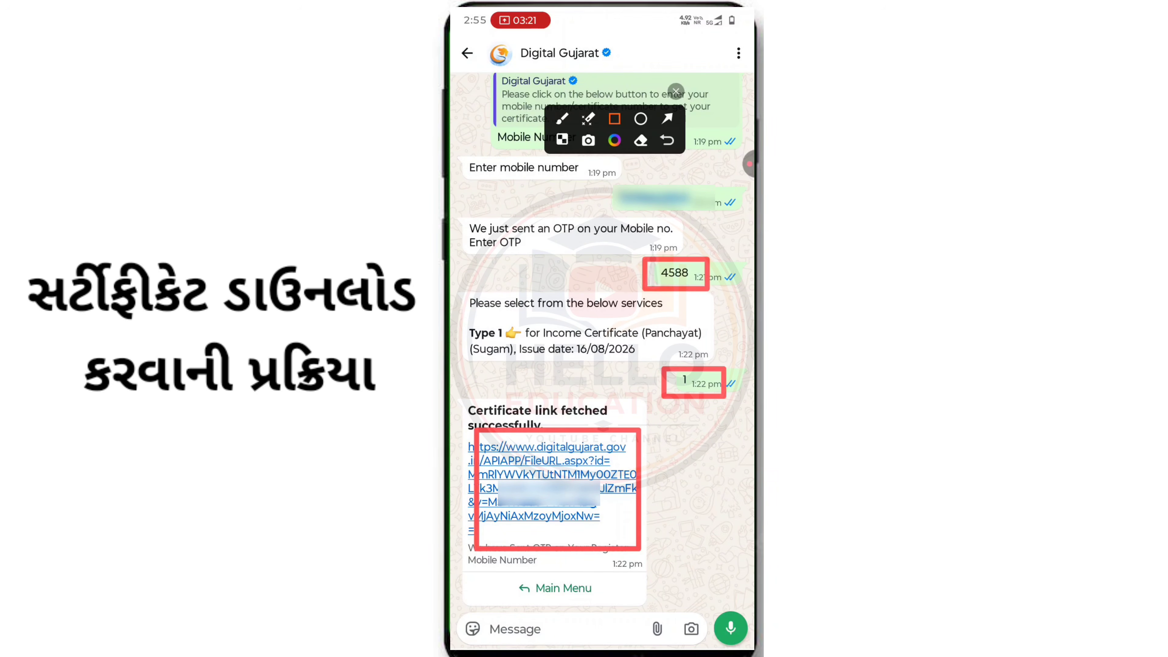
click(667, 140)
click(675, 91)
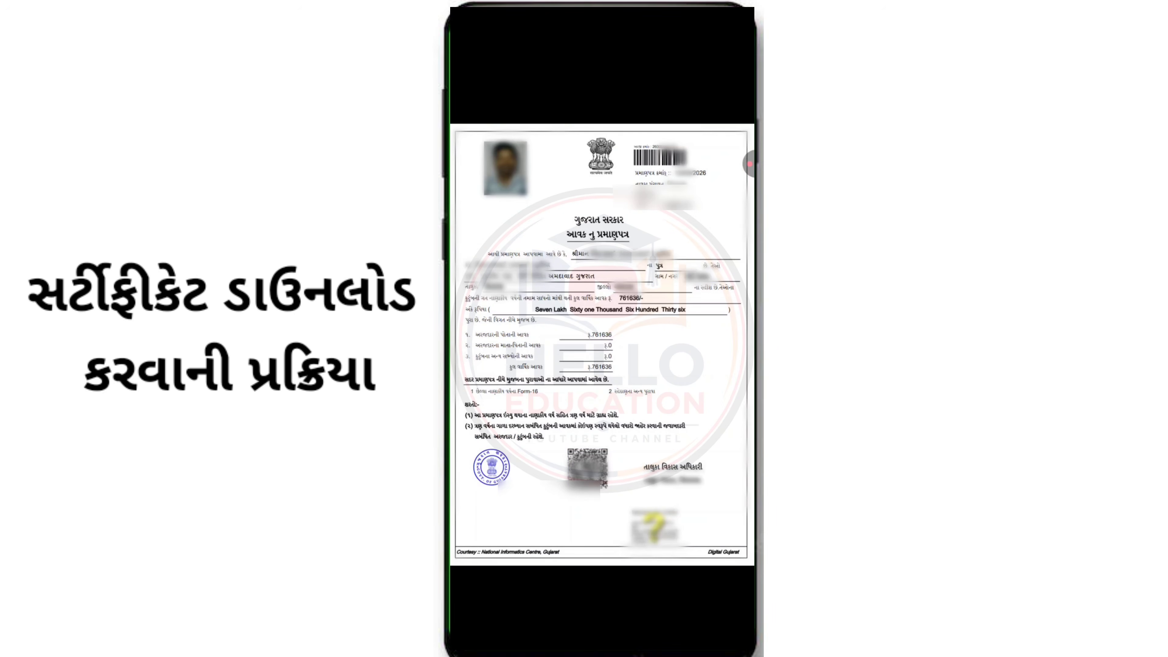
click(737, 164)
- View the Gujarati income certificate PDF dated 16/08/2026 showing income 761636
click(736, 202)
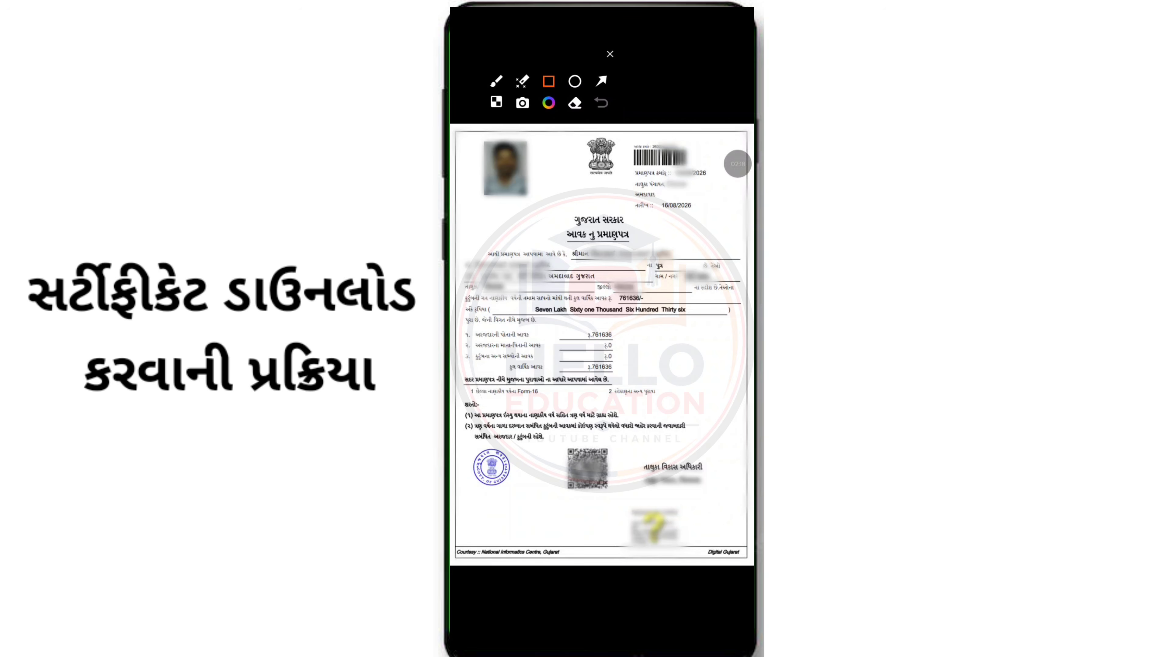
drag(621, 493, 695, 555)
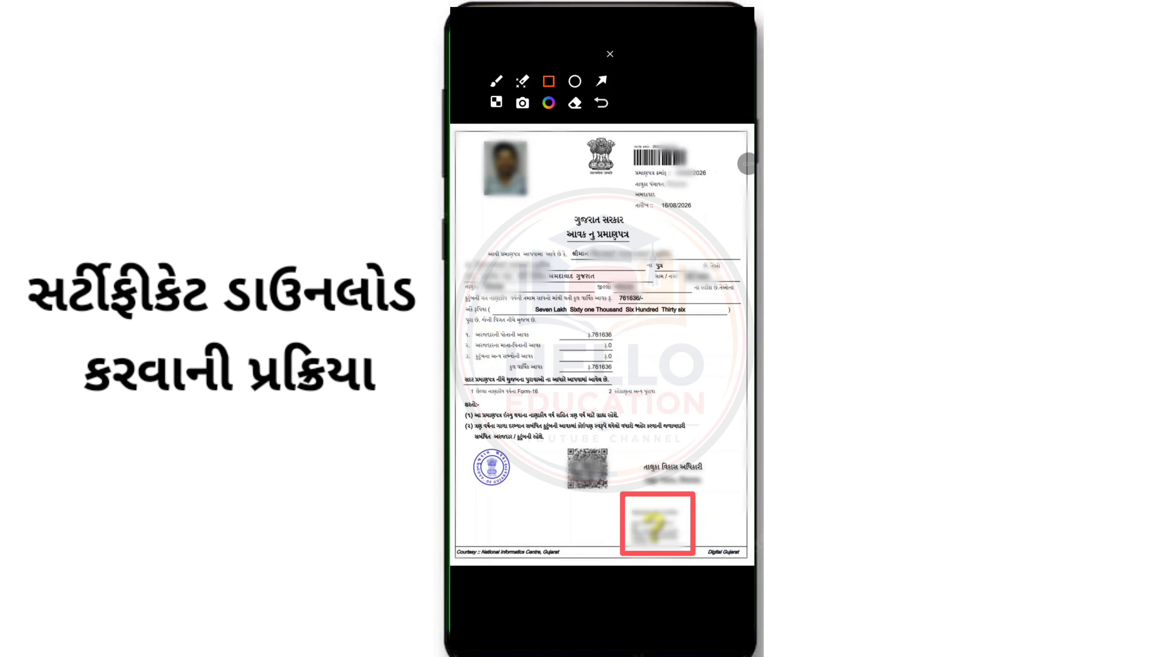